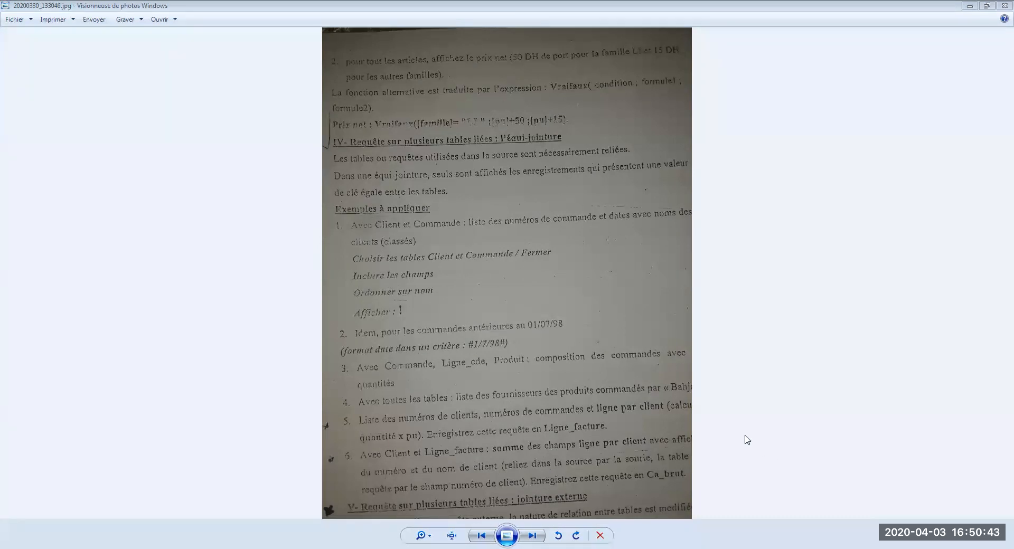
Step: Switch to the GESTCO database in Access and examine the relationships between its tables against the exercise sheet, closing the relationships view when finished
key(alt+Tab)
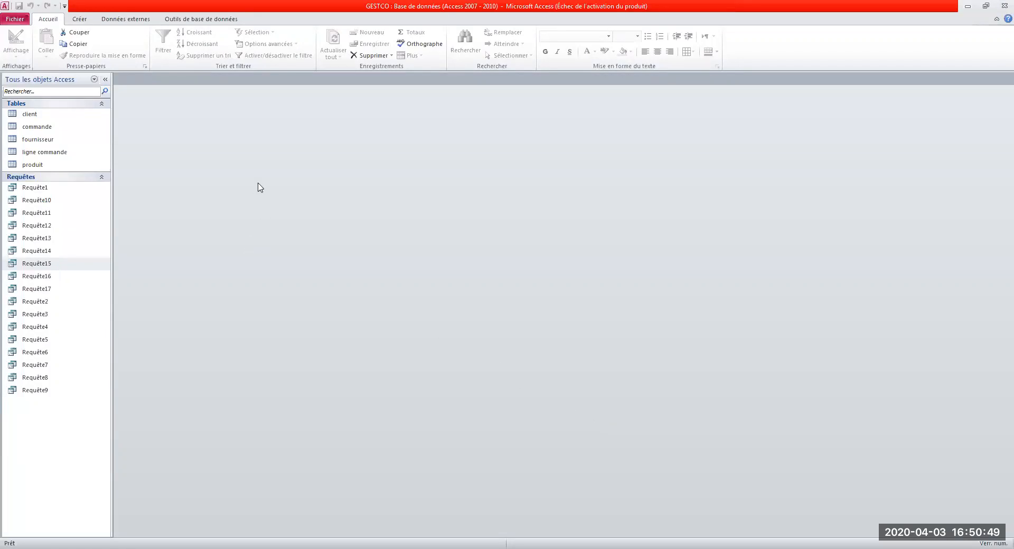
click(193, 19)
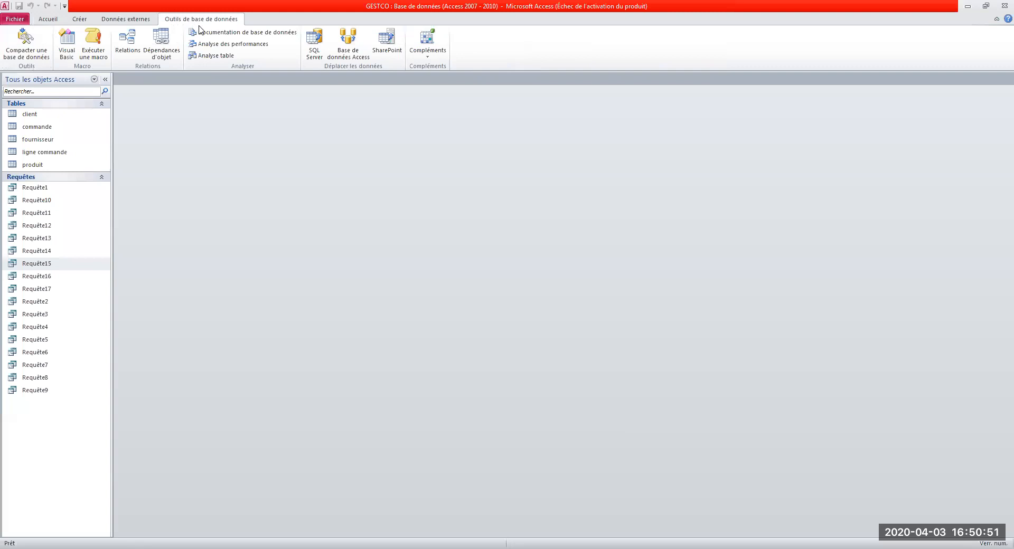
click(127, 42)
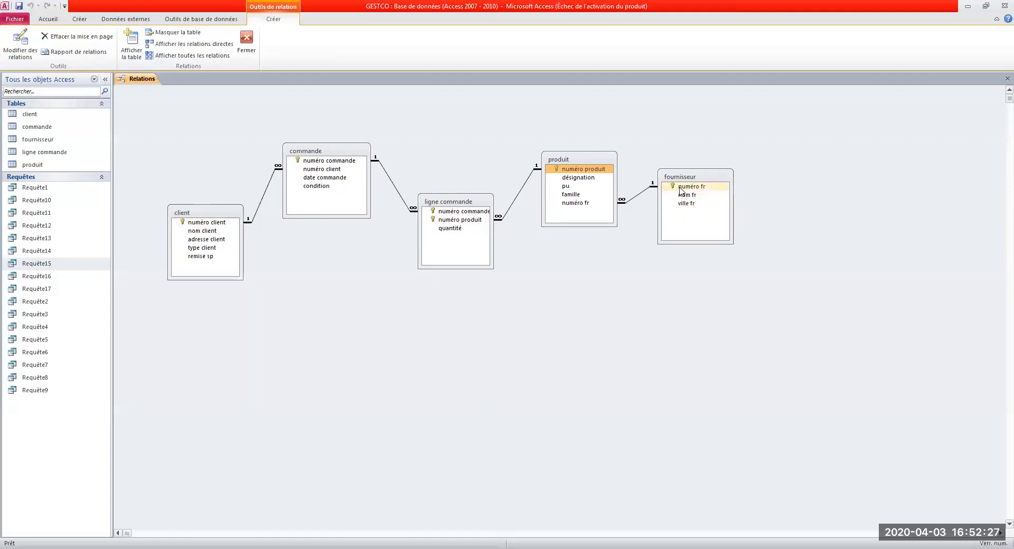
click(581, 170)
click(538, 110)
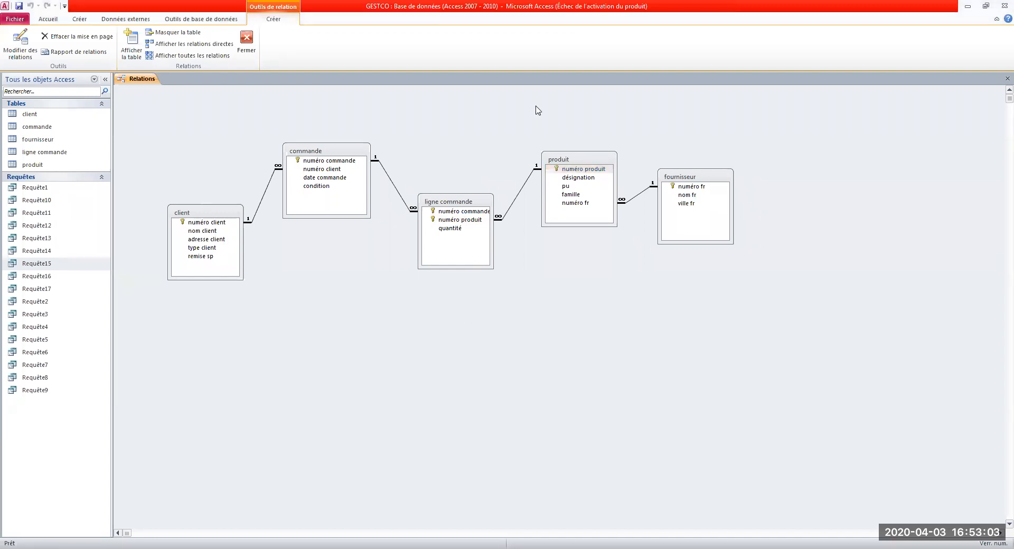
key(alt+Tab)
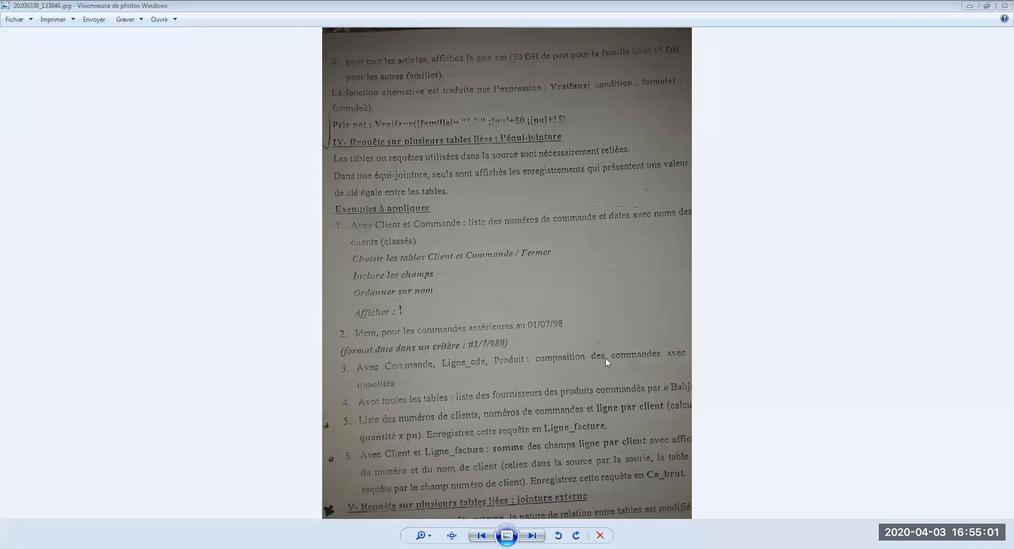
key(alt+Tab)
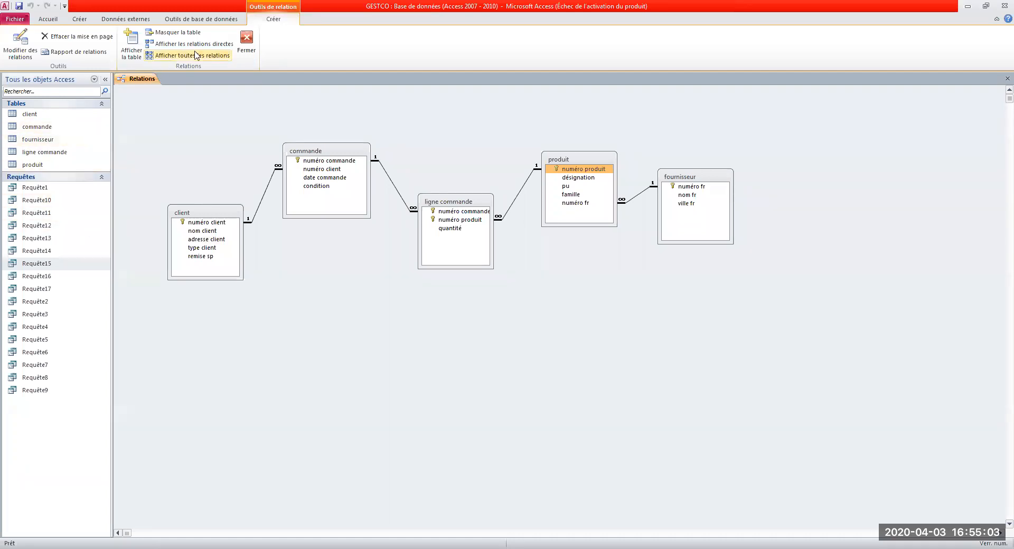
click(1007, 79)
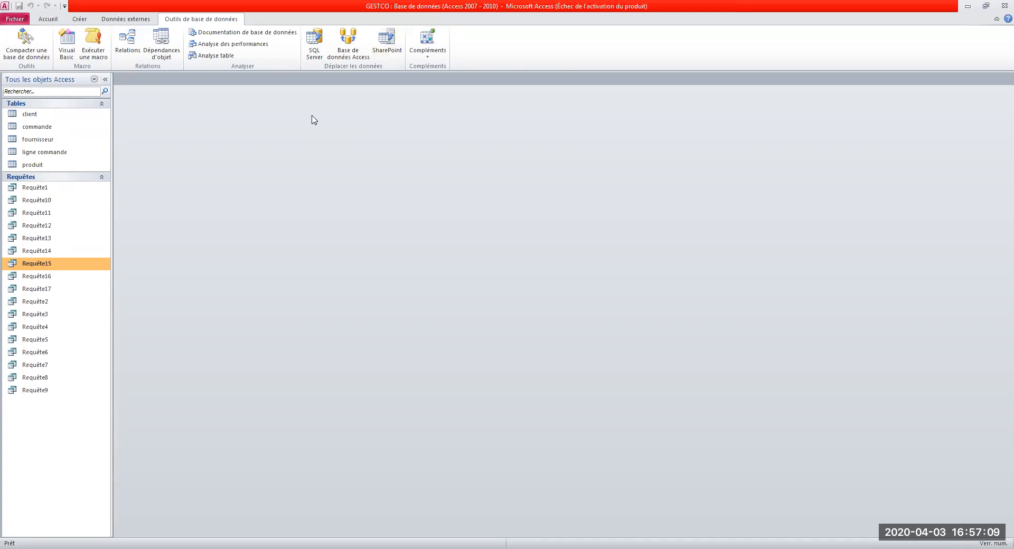
Step: Create a new query in design view based on the client and commande tables
click(84, 19)
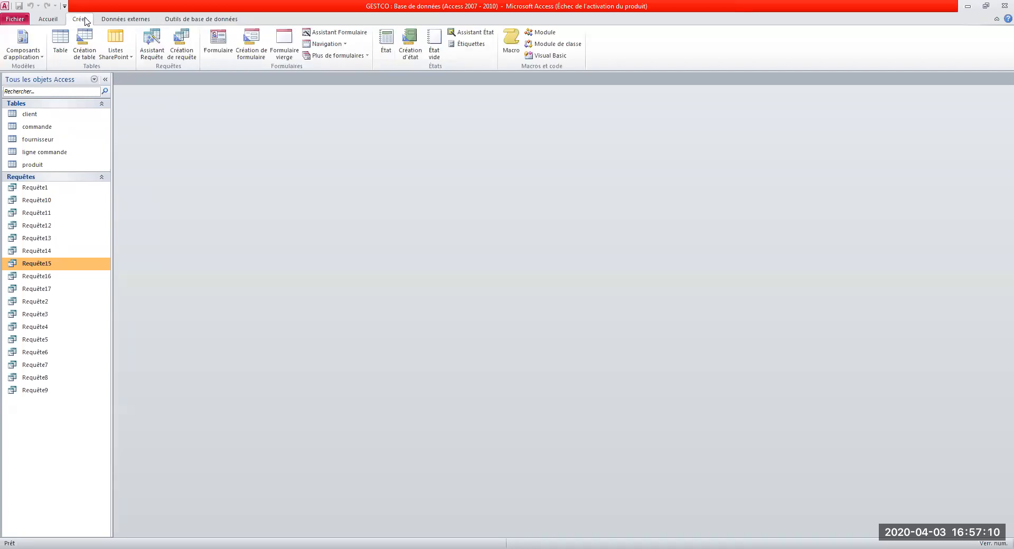
click(181, 43)
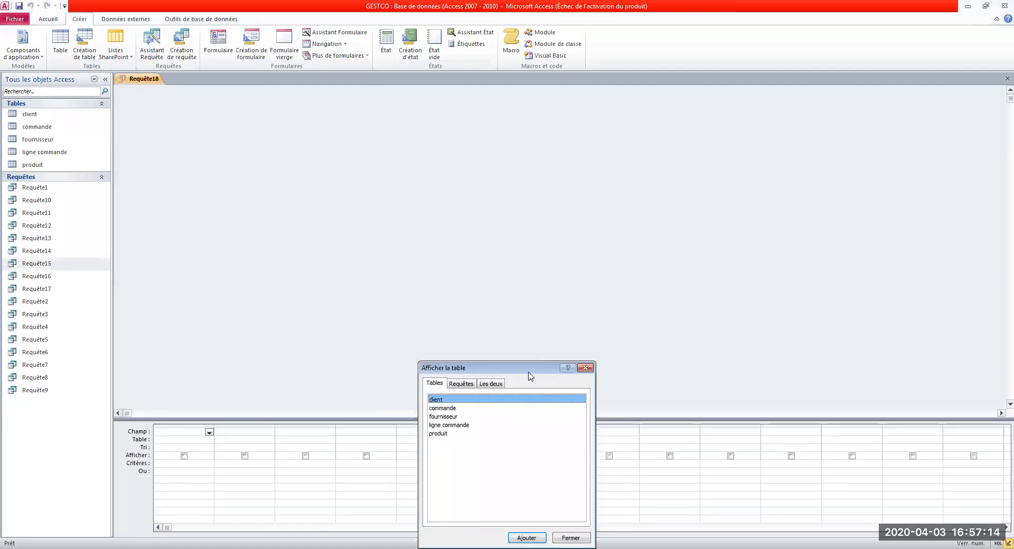
drag(531, 367, 571, 190)
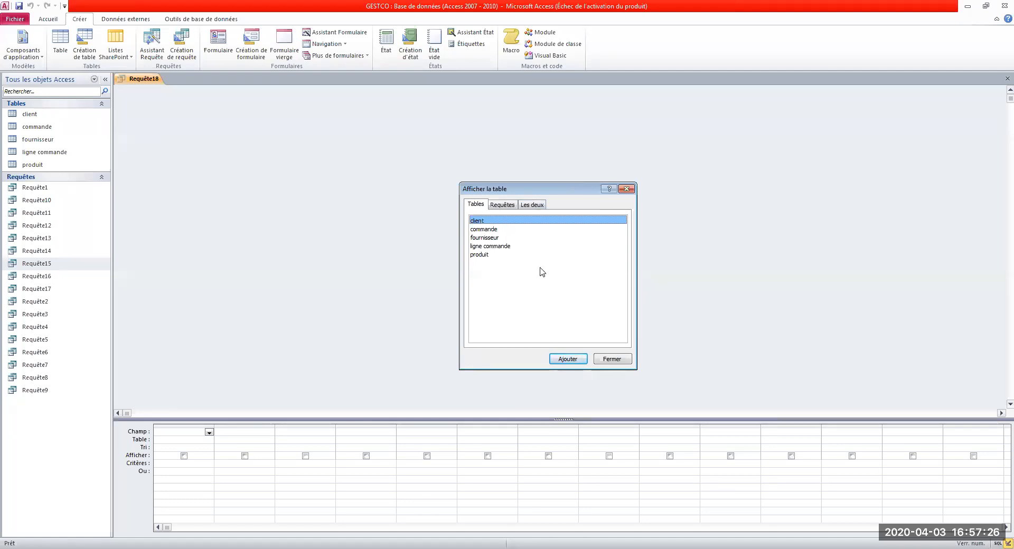
click(572, 359)
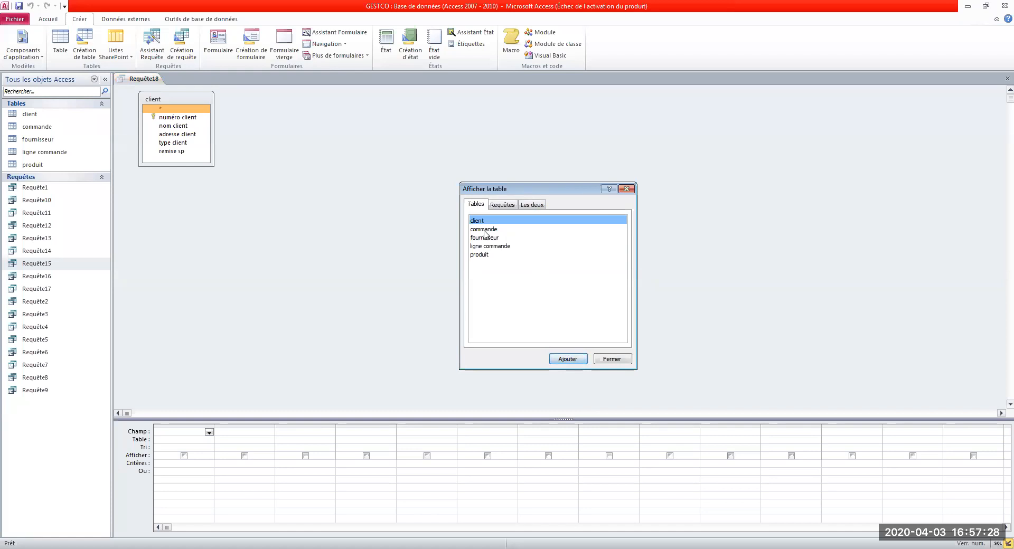
click(486, 230)
click(570, 359)
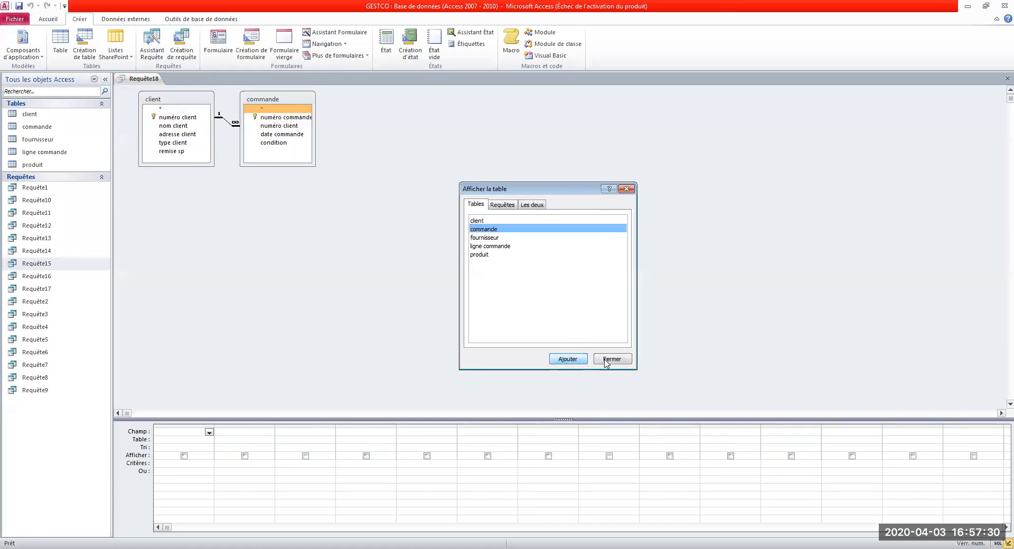
click(607, 359)
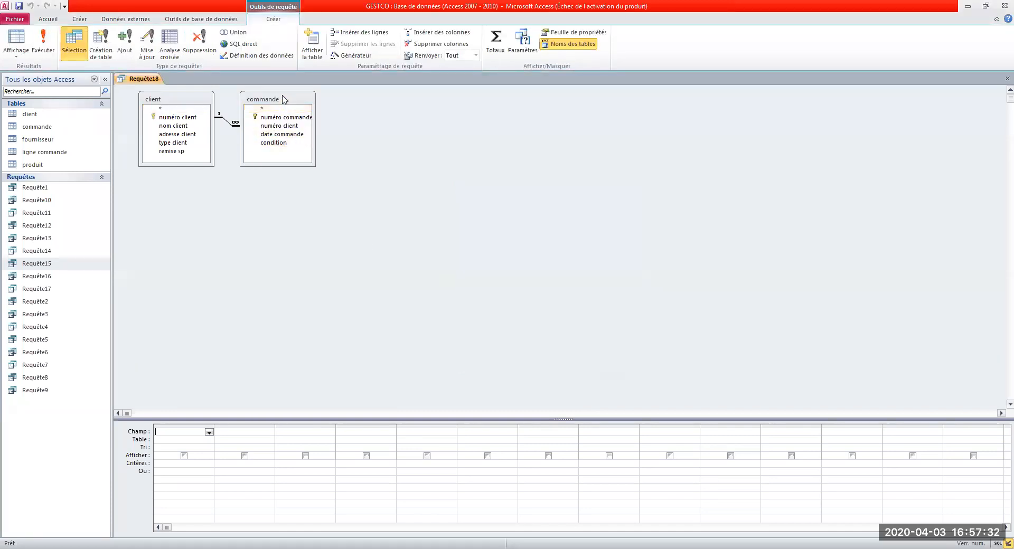
Step: Rearrange the client and commande tables side by side in the middle of the query design area
drag(284, 99, 484, 179)
click(168, 100)
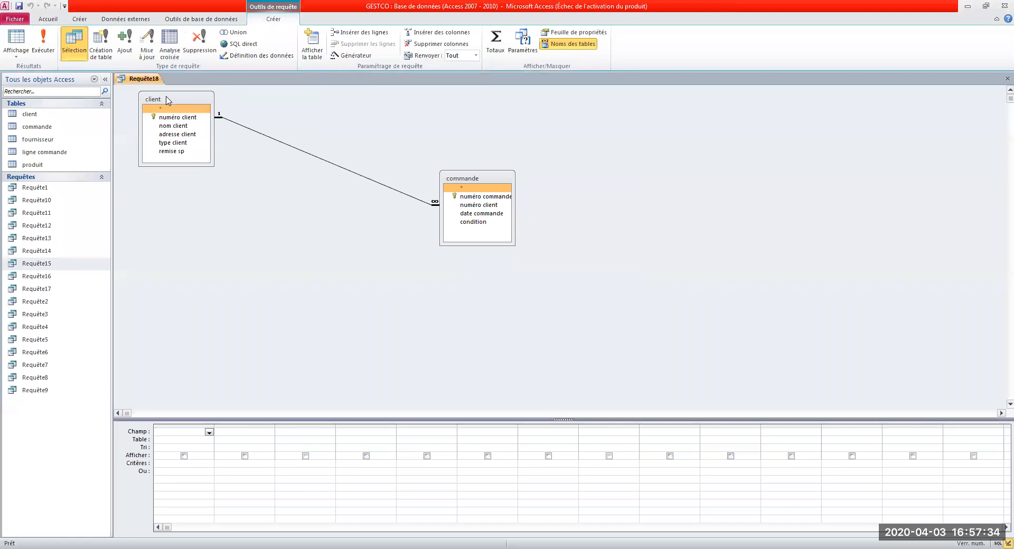
drag(168, 100, 288, 198)
drag(468, 182, 529, 187)
click(329, 197)
drag(329, 197, 413, 166)
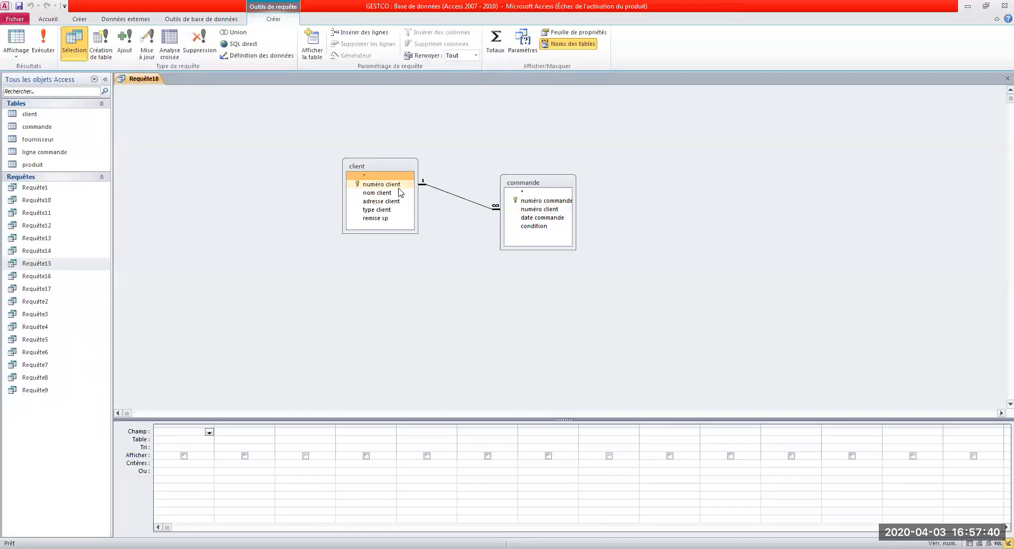
Step: Add numéro commande and date commande from the commande table and nom client from the client table to the query
click(532, 210)
double_click(540, 205)
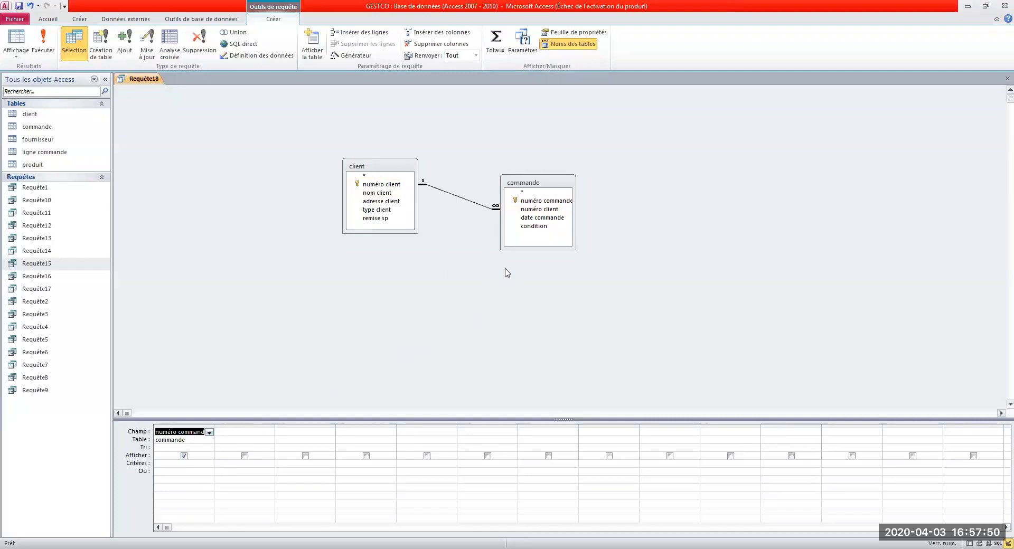
double_click(542, 218)
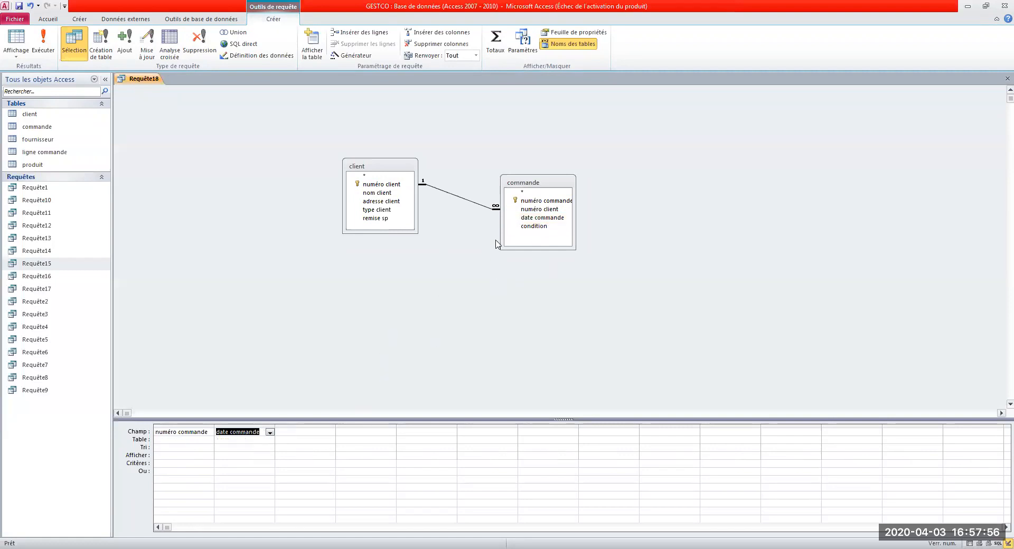
click(380, 195)
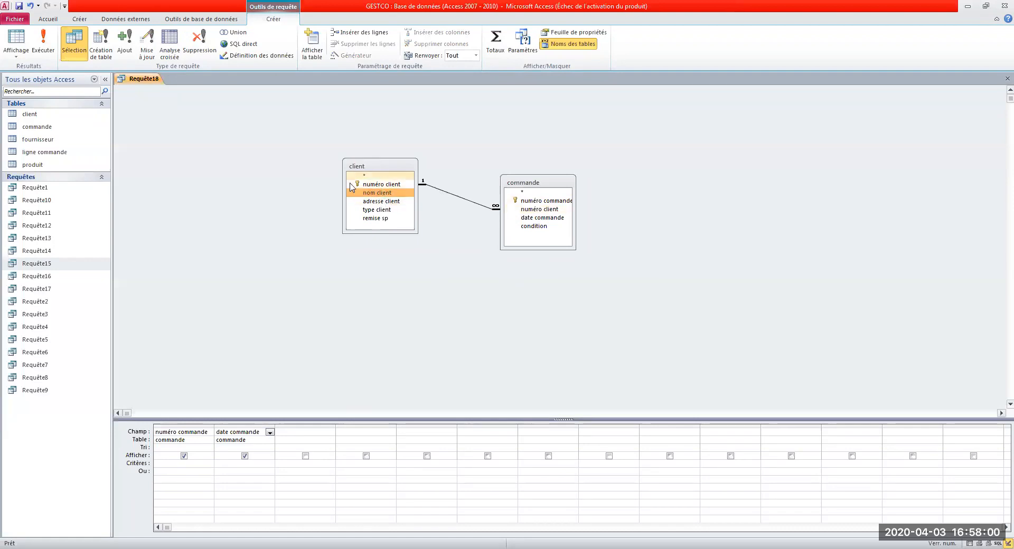
double_click(391, 194)
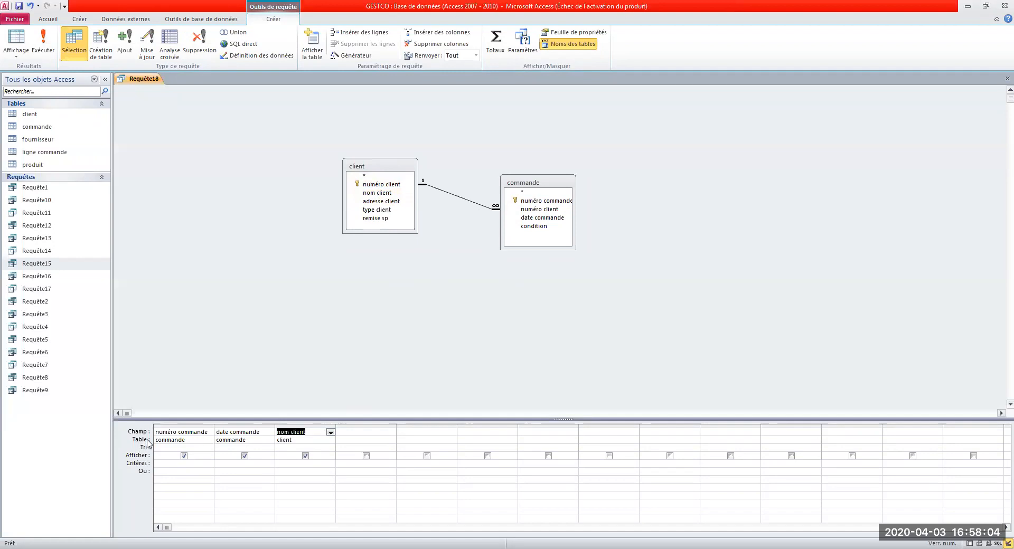
Step: Sort the query by nom client in ascending order (Croissant) and run it
click(292, 448)
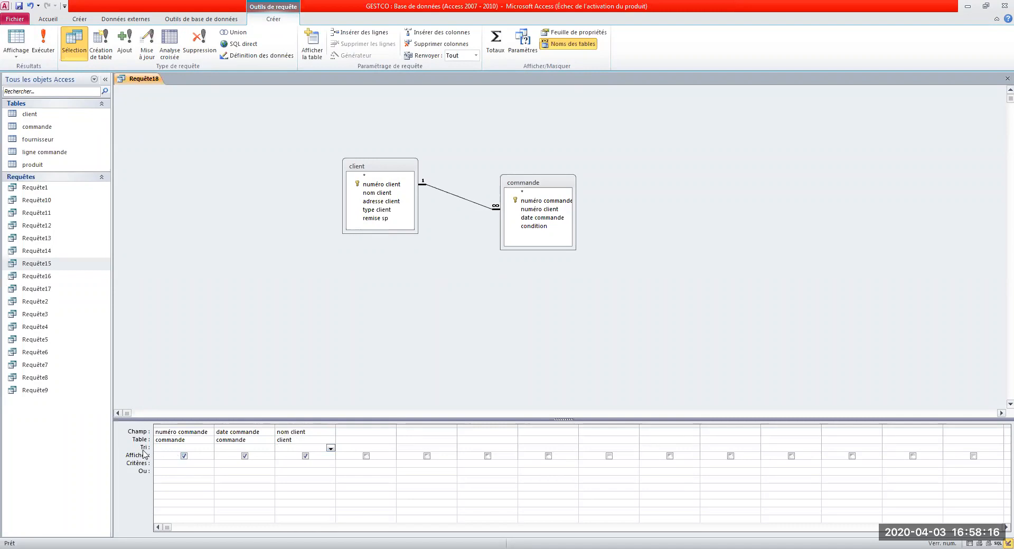
click(330, 449)
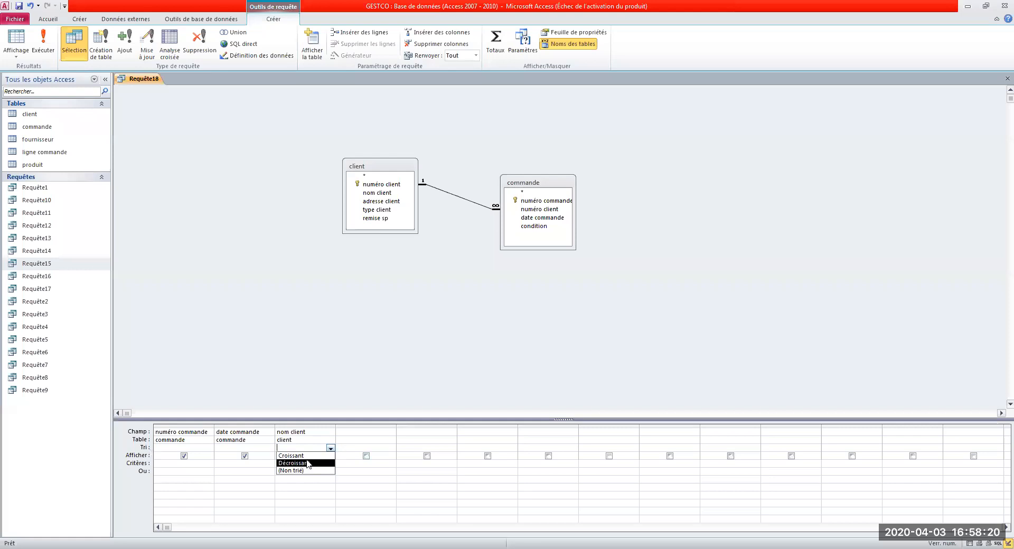
click(307, 457)
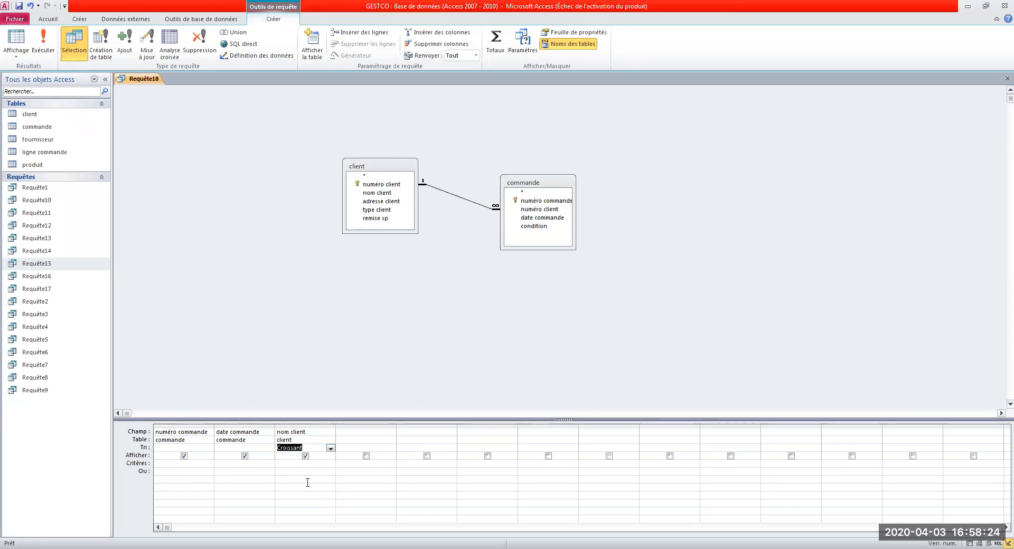
click(45, 47)
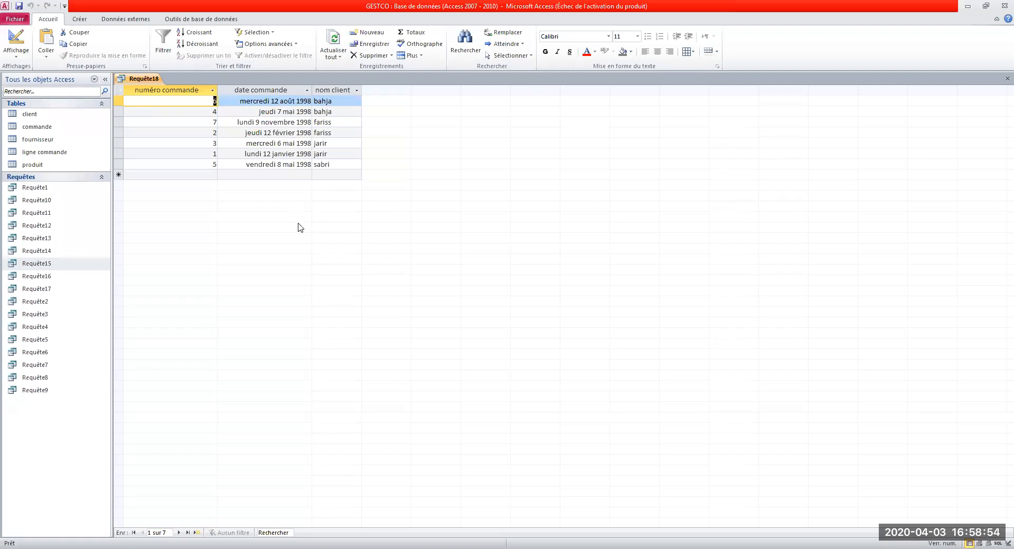
Step: Examine the first query records, matching each client name with its order number and order date
drag(337, 102, 313, 102)
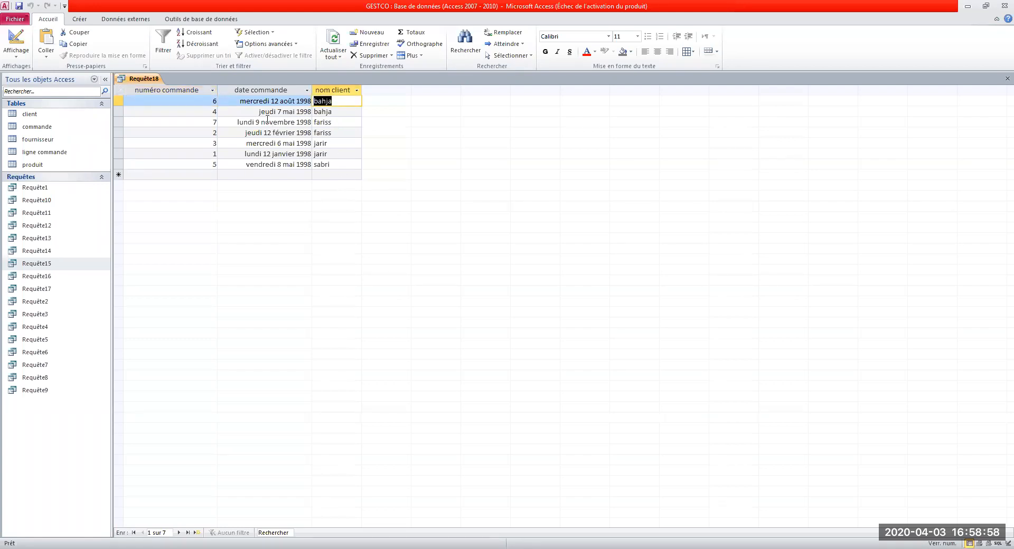
double_click(206, 102)
drag(239, 101, 309, 101)
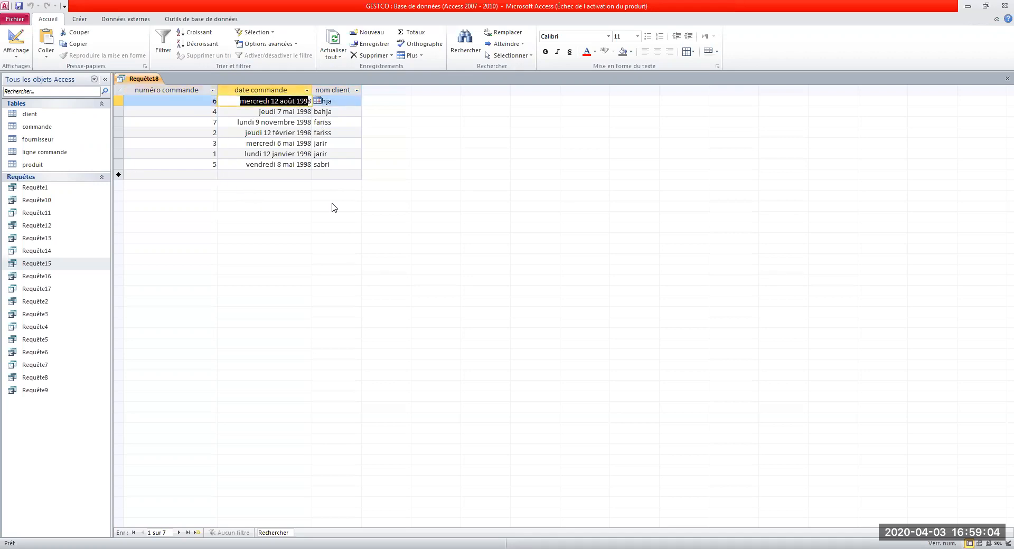
click(342, 113)
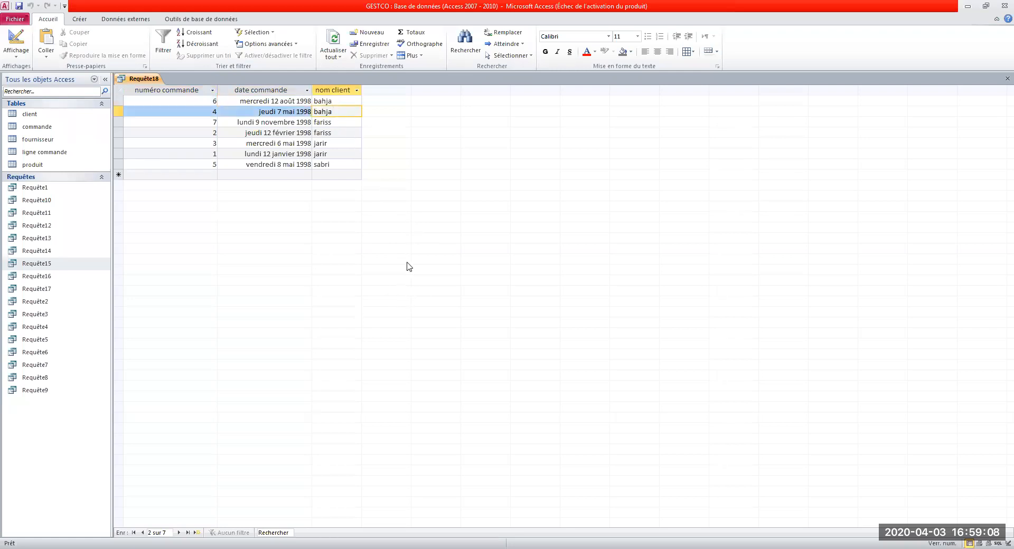
click(202, 110)
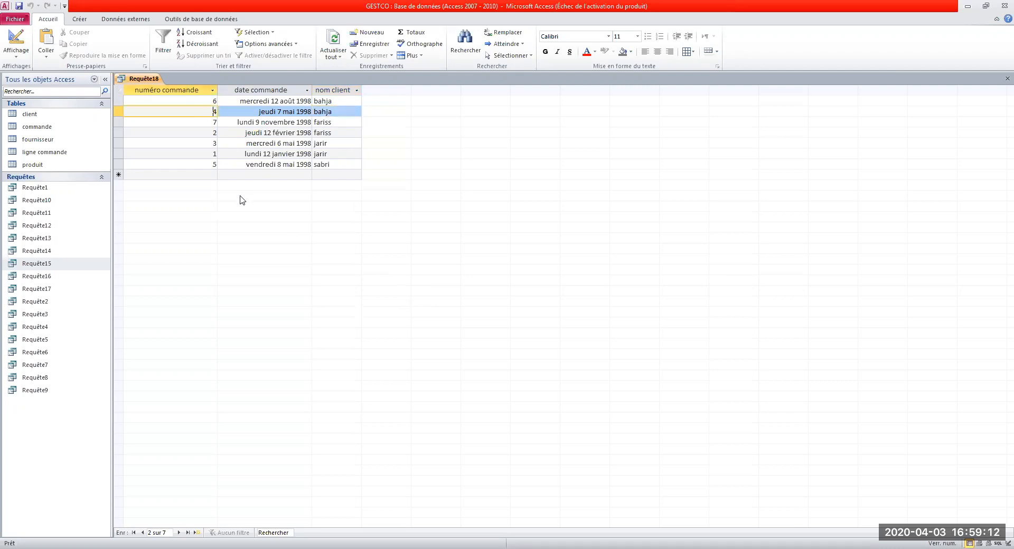
drag(258, 114, 312, 114)
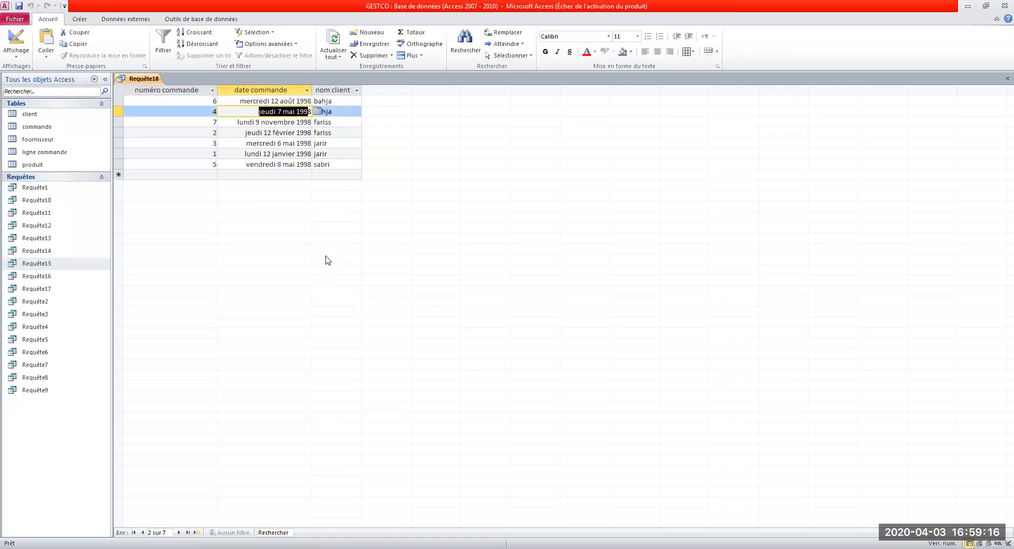
click(330, 122)
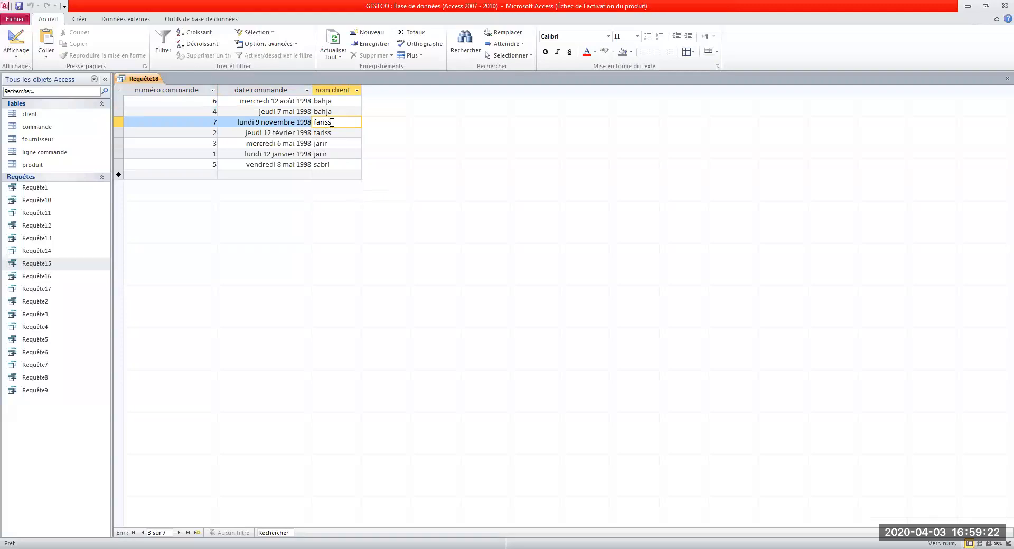
drag(243, 122, 306, 124)
drag(206, 124, 218, 125)
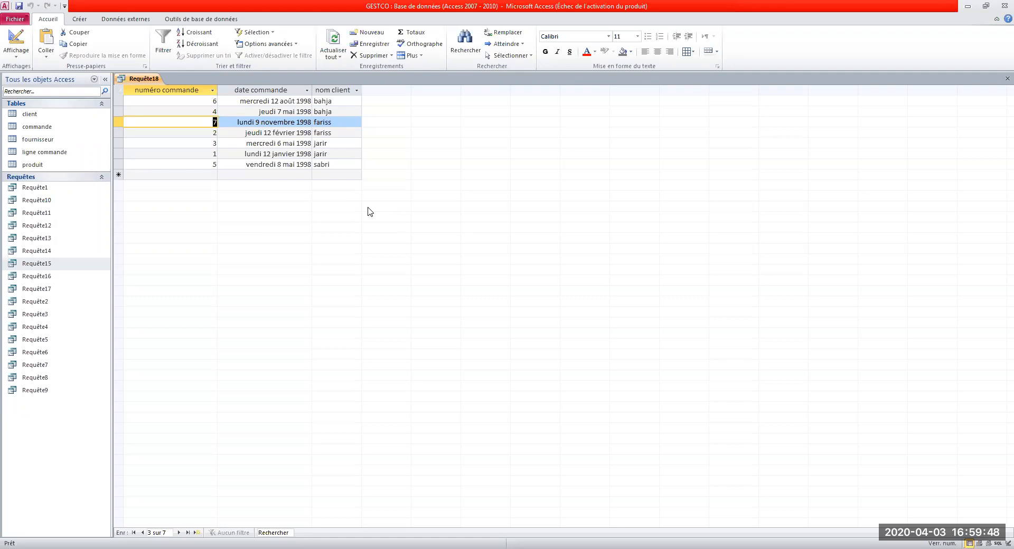
Step: Close the query and save it under the name Requête18
click(1007, 78)
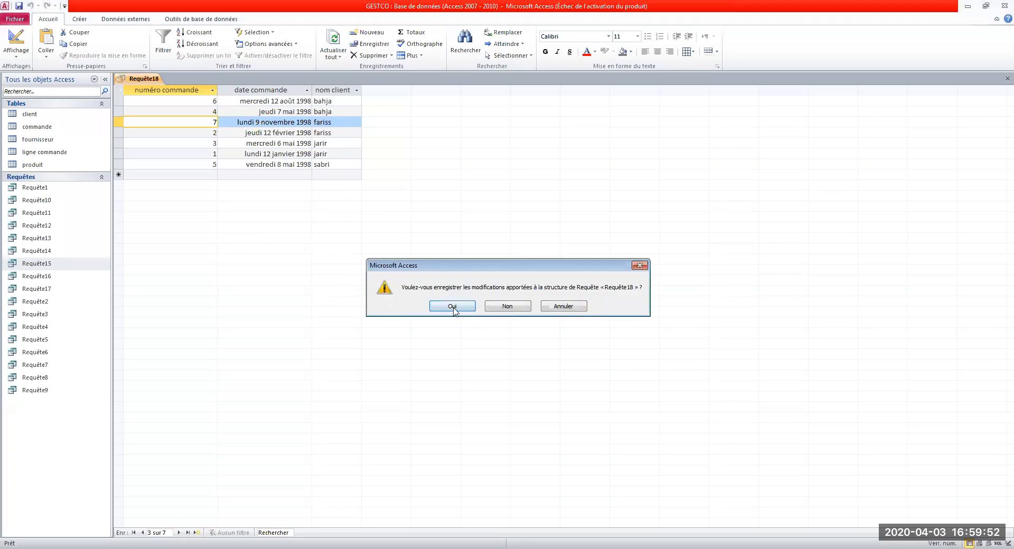
click(452, 306)
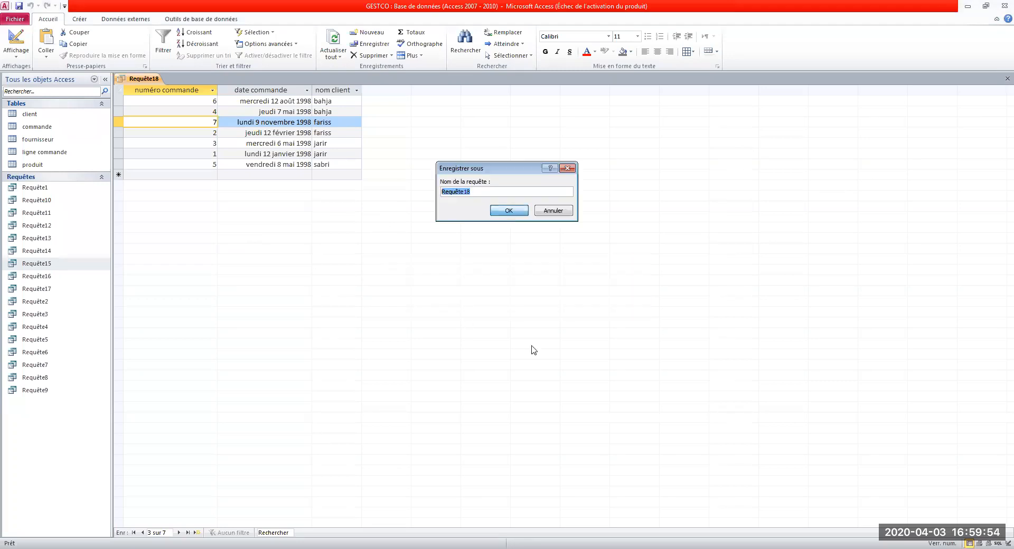
key(Return)
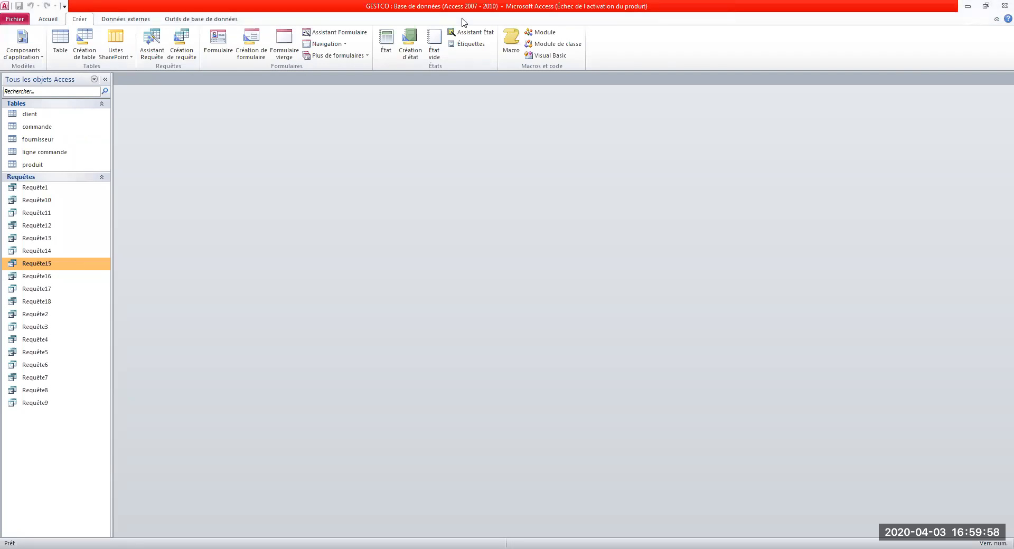
Step: Switch to the exercise sheet photo to read the next query assignment, and return to the GESTCO database in Access
key(alt+Tab)
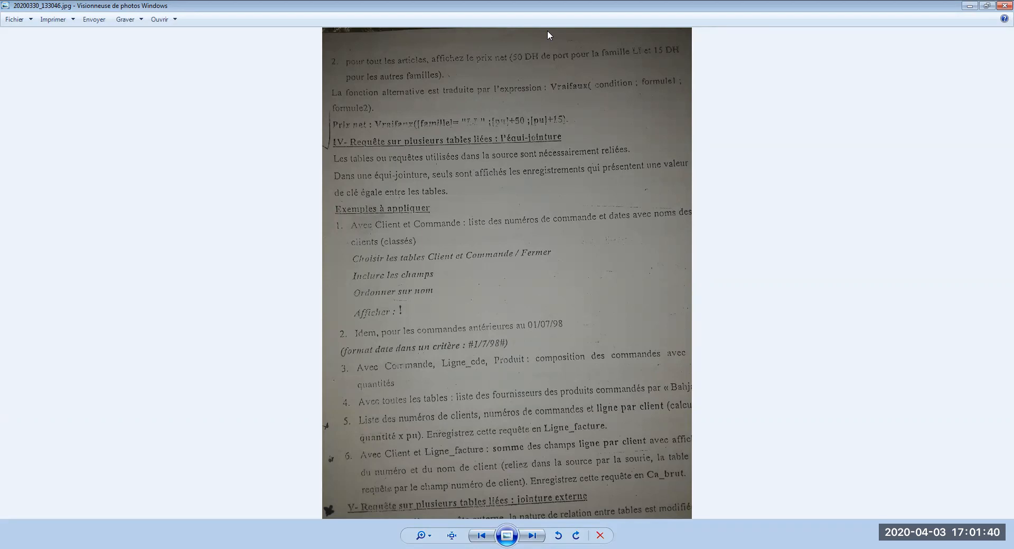
key(alt+Tab)
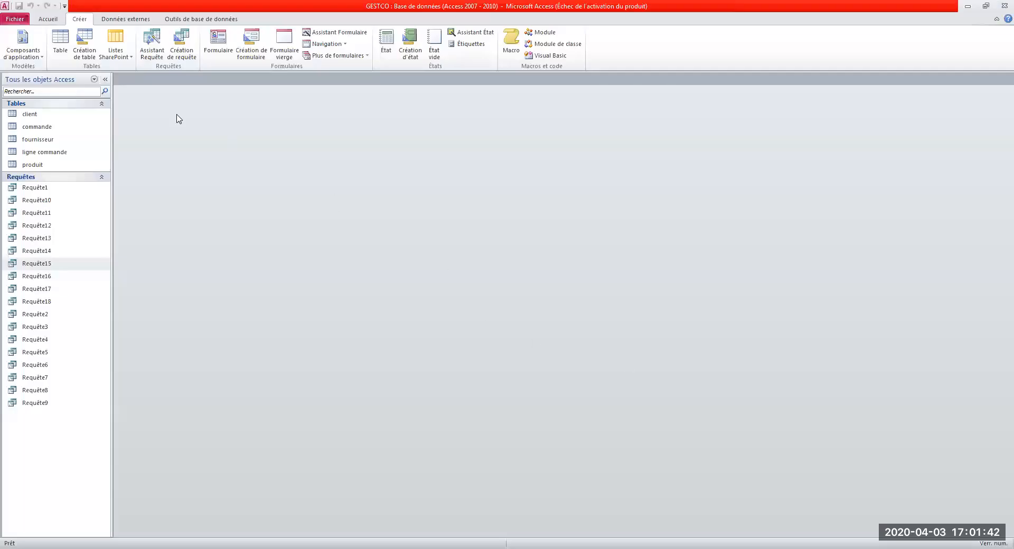
Step: Create a new query in design view and add the client and commande tables to it
click(184, 61)
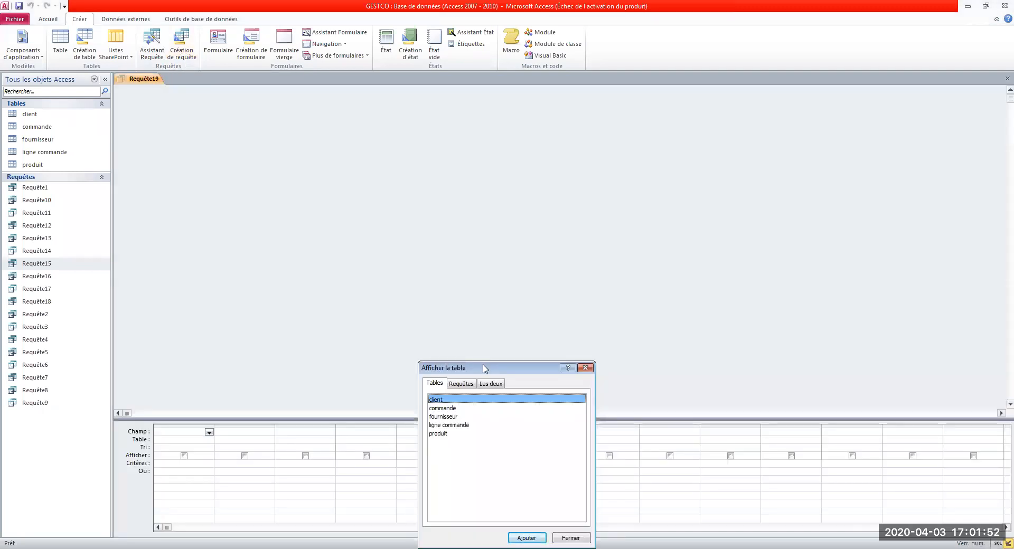
drag(482, 368, 490, 169)
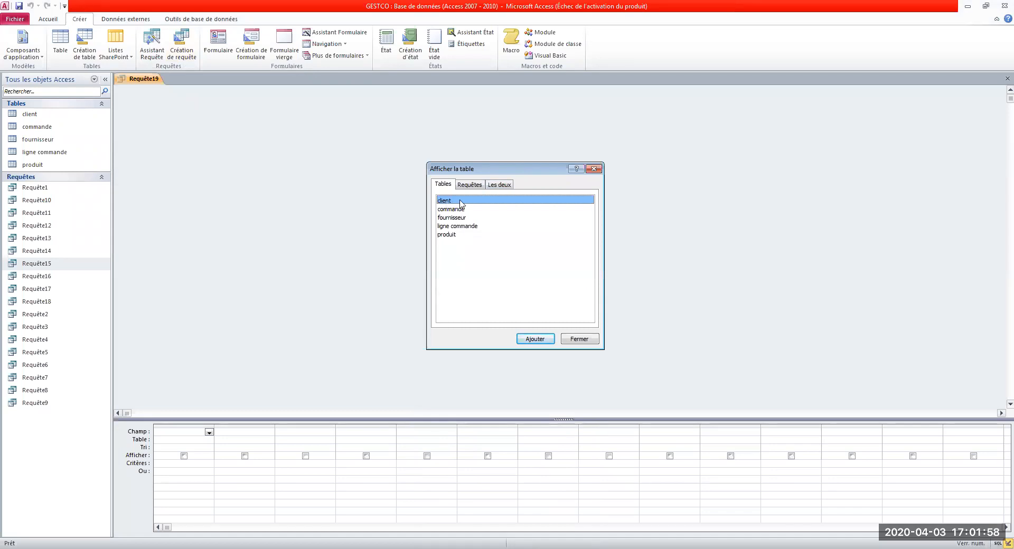
click(544, 341)
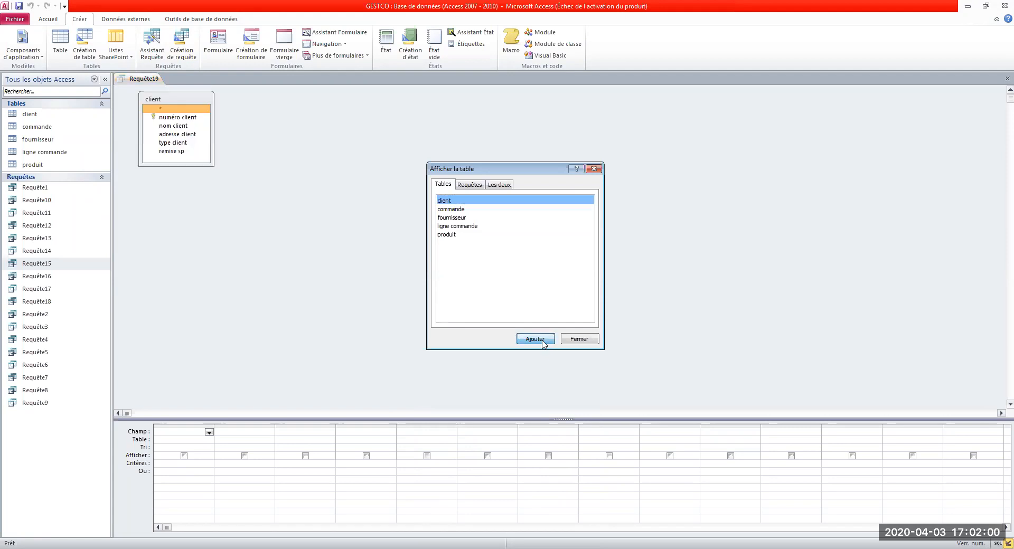
click(454, 210)
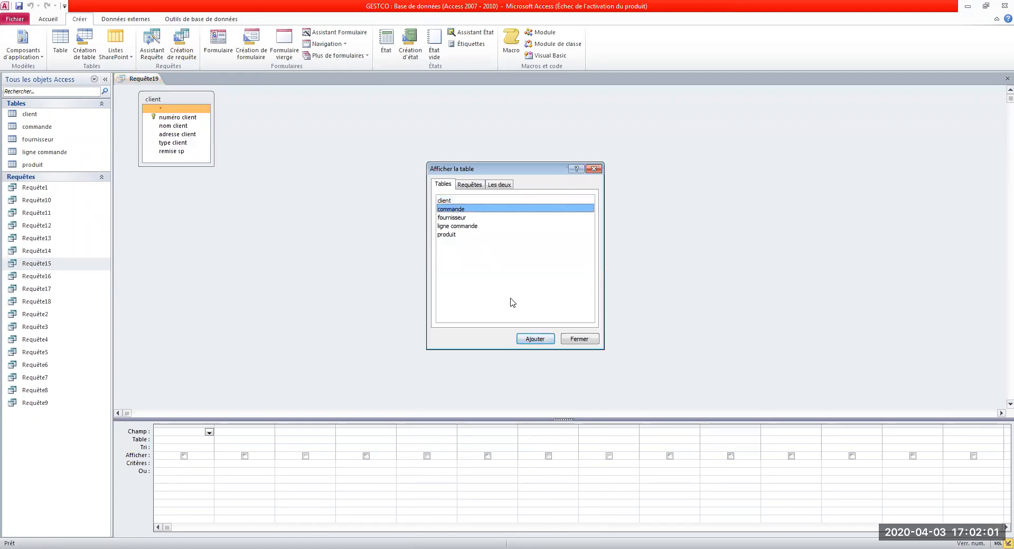
click(535, 339)
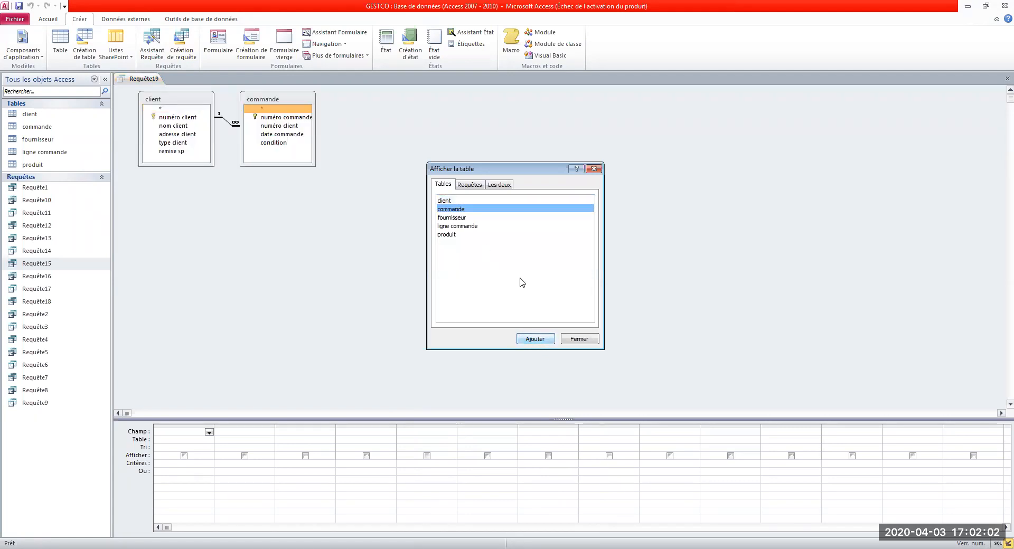
click(581, 341)
Step: Move the commande and client tables toward the middle of the query diagram, leaving their join line clearly visible
drag(277, 102, 475, 166)
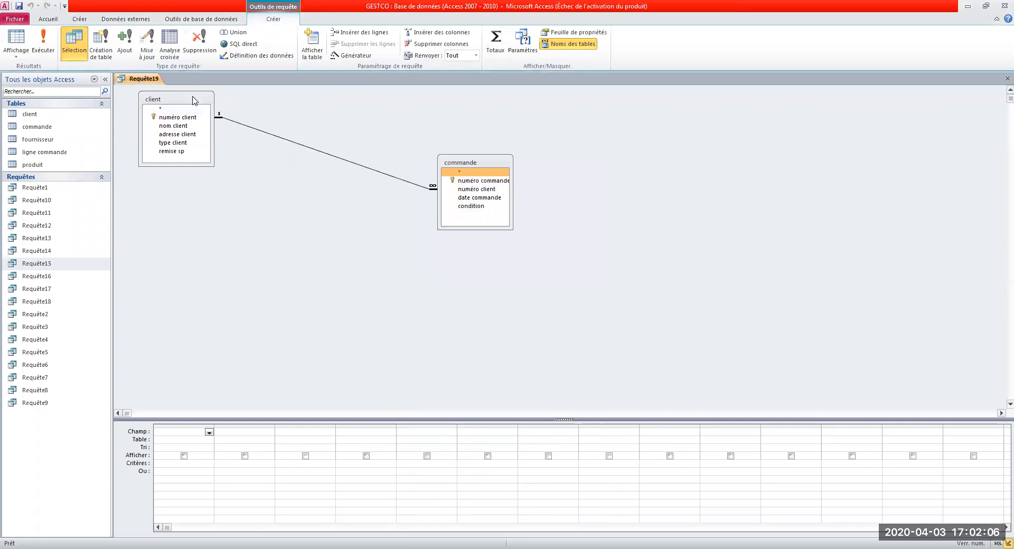
click(193, 104)
drag(193, 104, 325, 183)
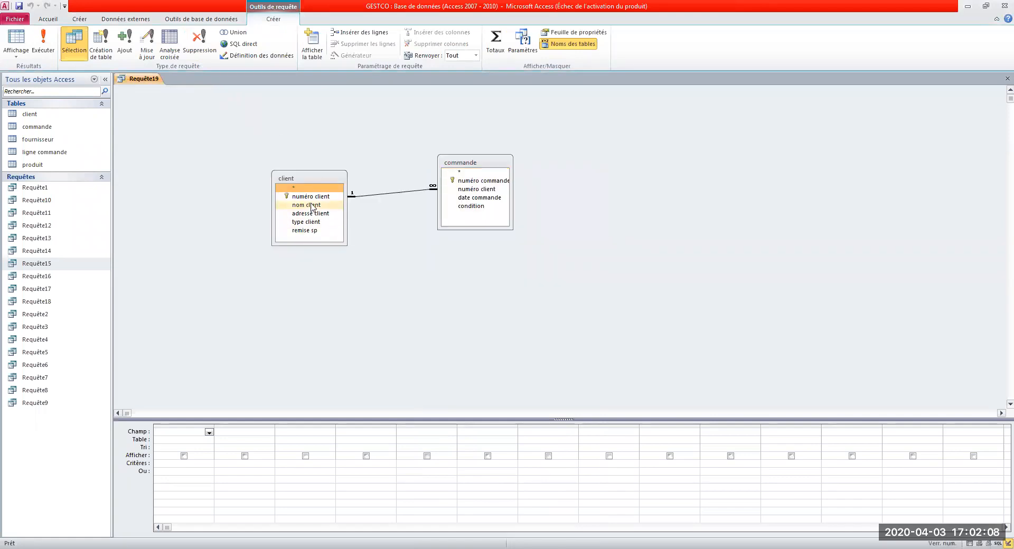
Step: Add the fields numéro commande and date commande from commande, and nom client from client, to the query grid
click(479, 183)
double_click(479, 183)
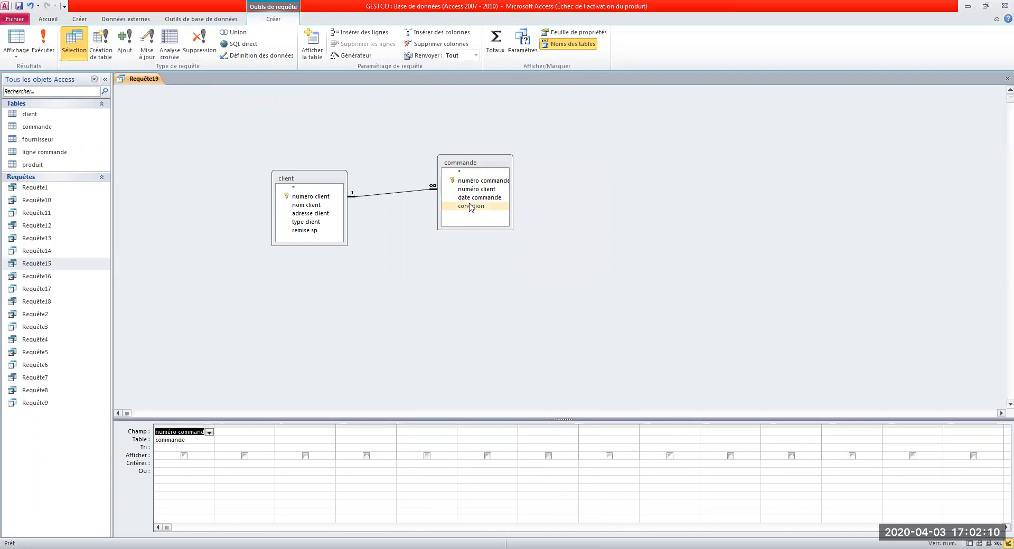
double_click(469, 200)
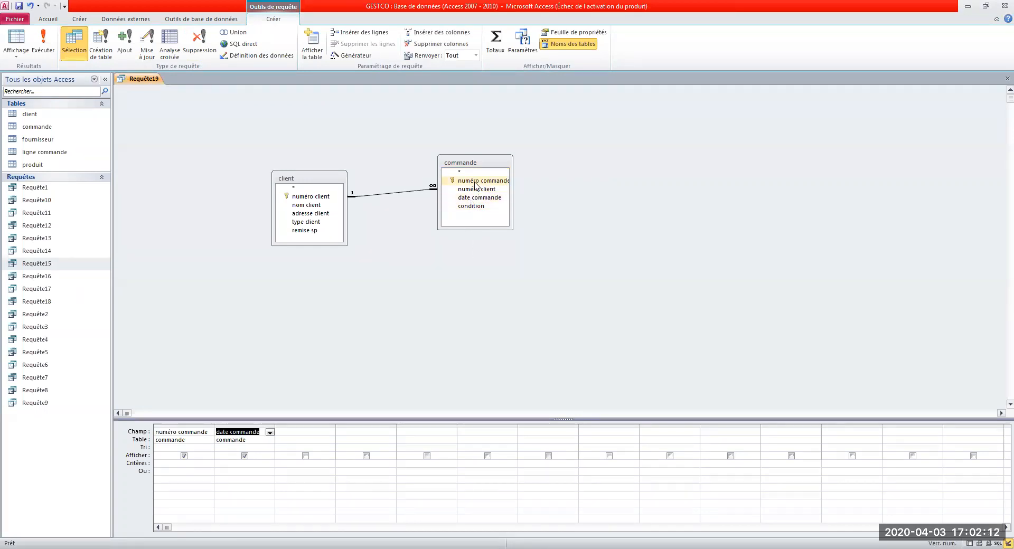
double_click(306, 205)
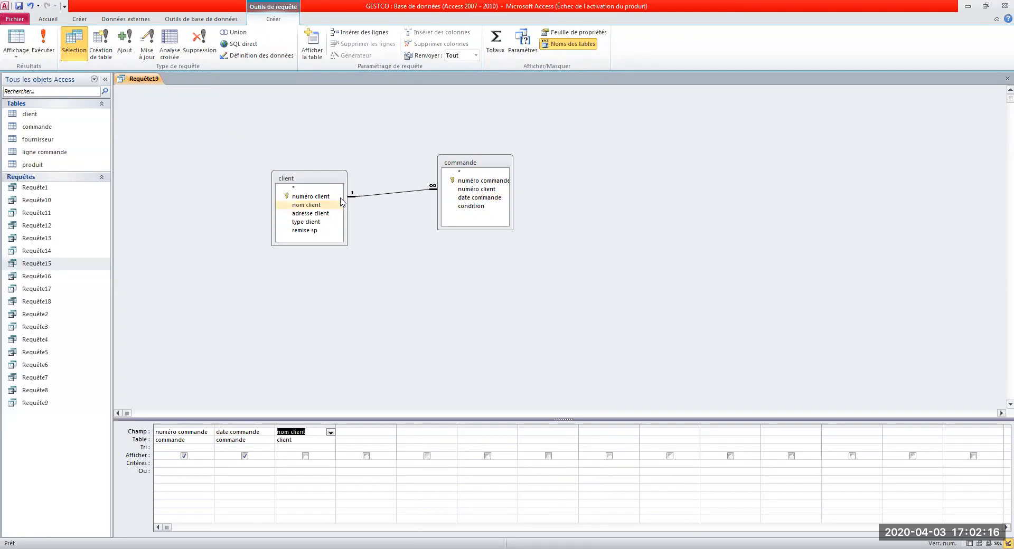
Step: Sort the nom client column in ascending order (Croissant)
click(330, 458)
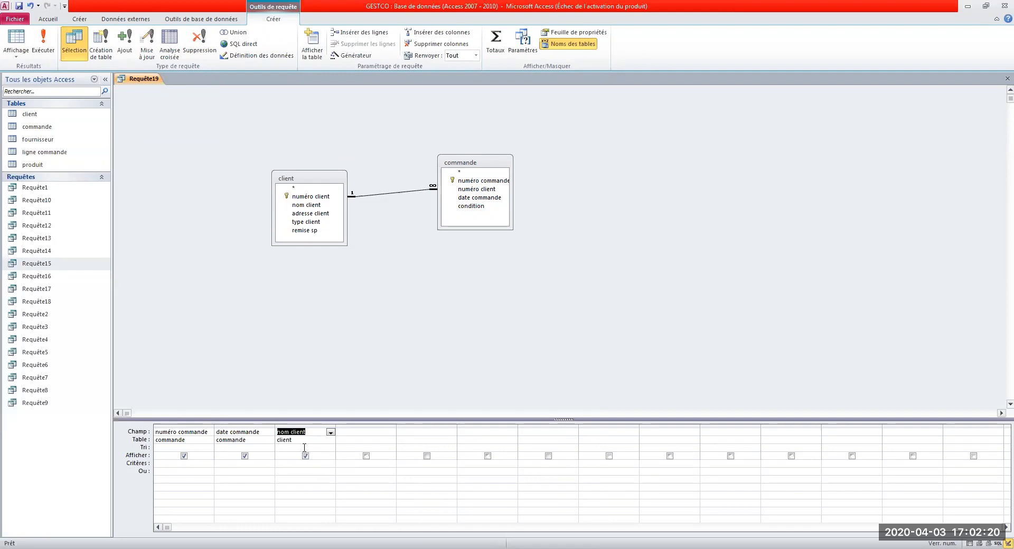
click(313, 448)
click(330, 449)
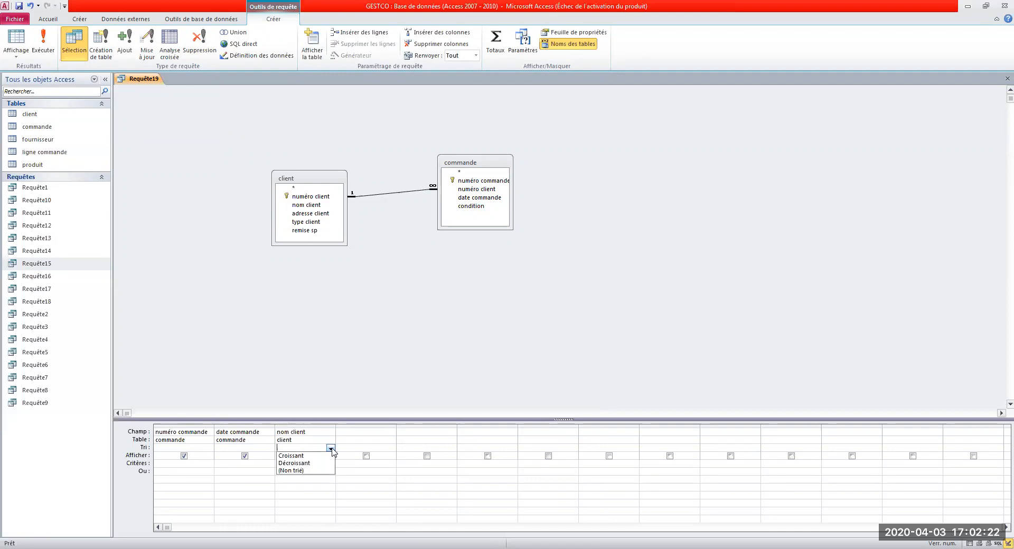
click(295, 456)
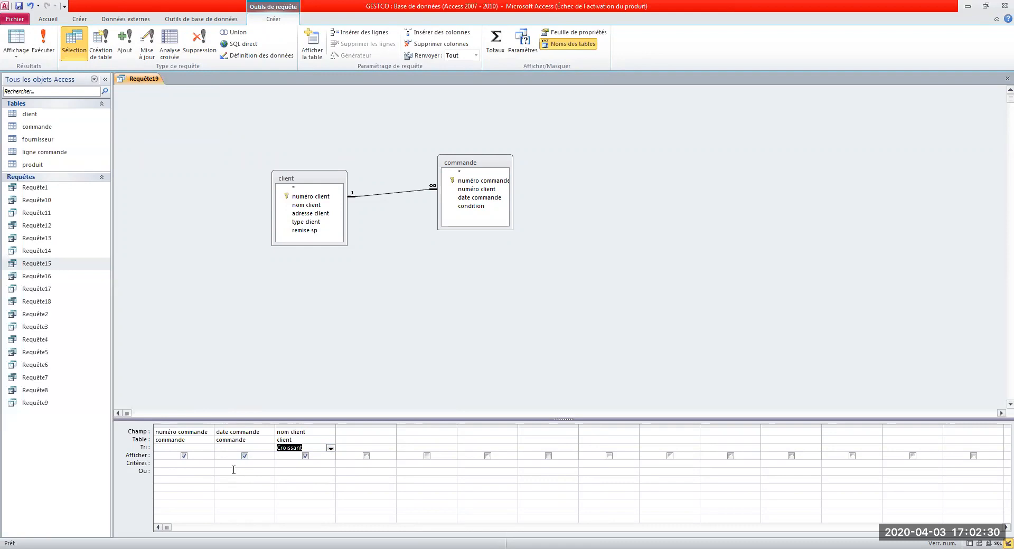
Step: Enter the criterion <#01/07/1998# for date commande and run the query
click(235, 426)
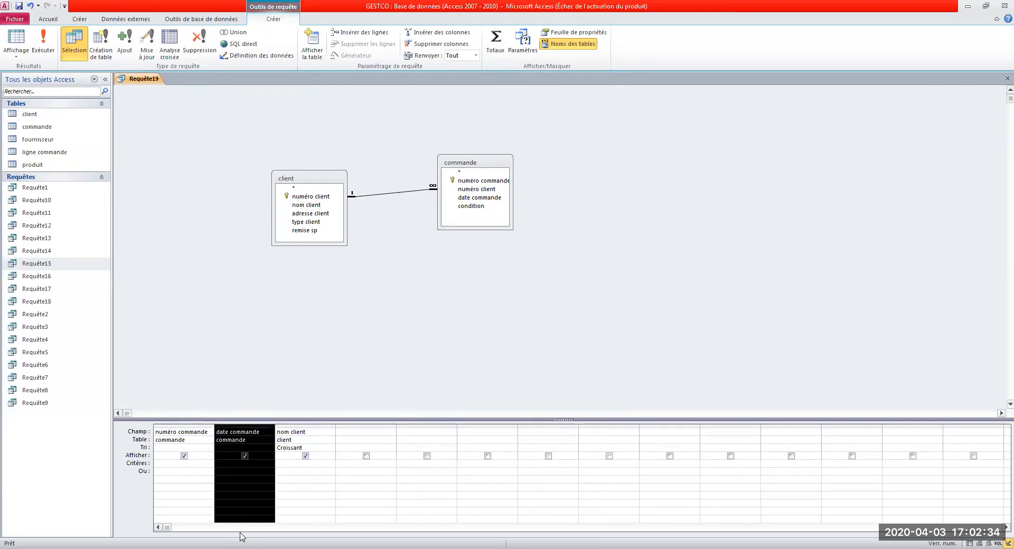
click(154, 463)
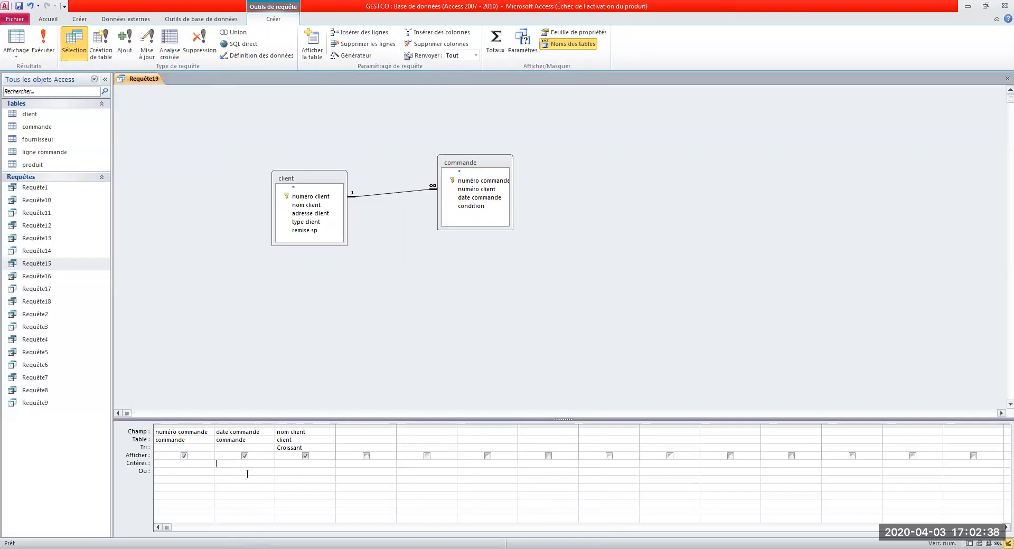
click(233, 463)
text(<#01/07/1998#)
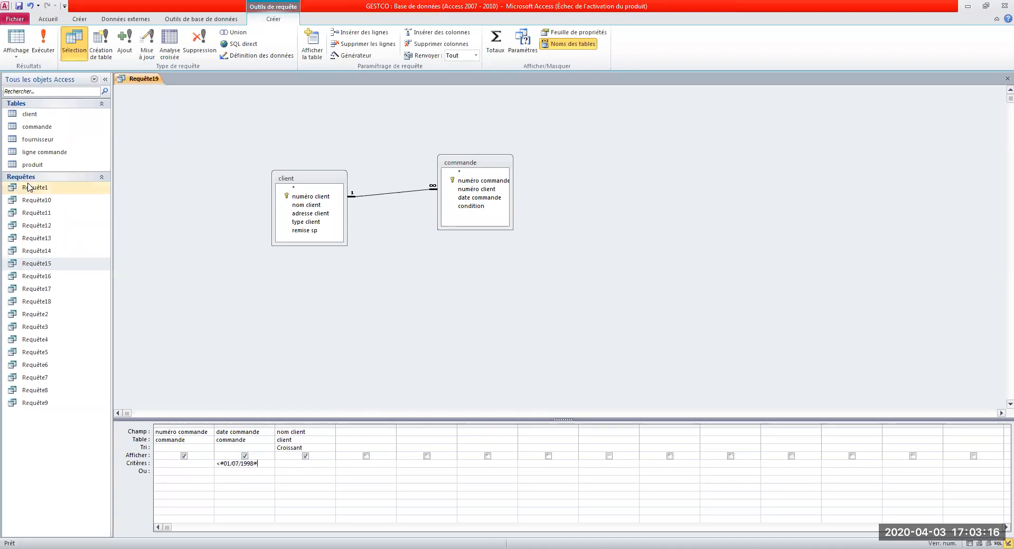
click(44, 48)
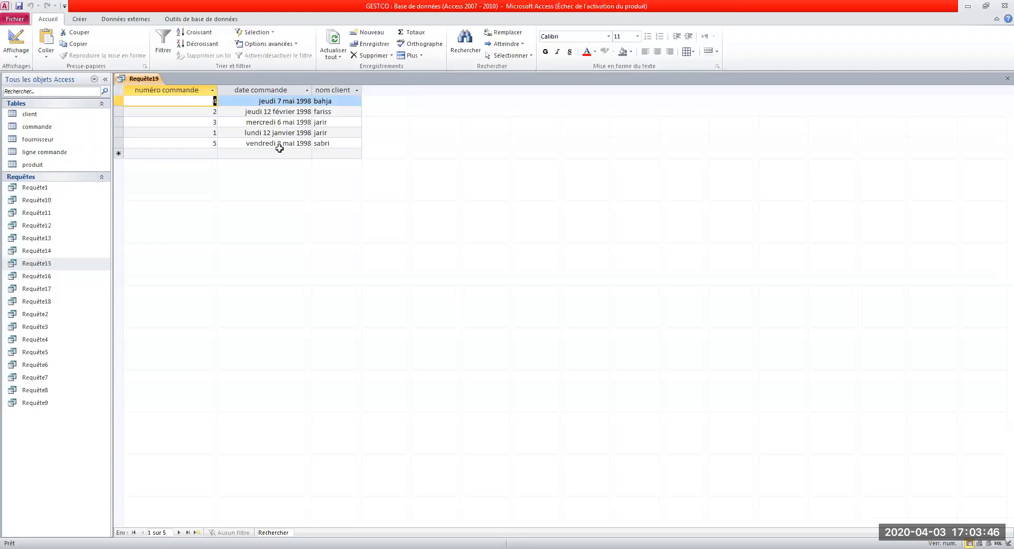
Step: Examine the first two query records, matching each client name with its order number and order date
click(335, 103)
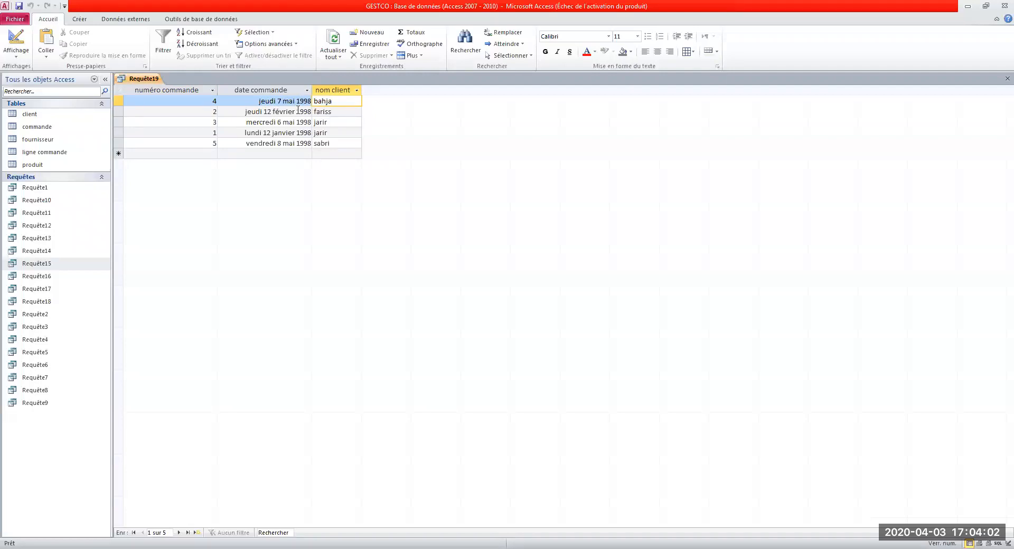
click(213, 102)
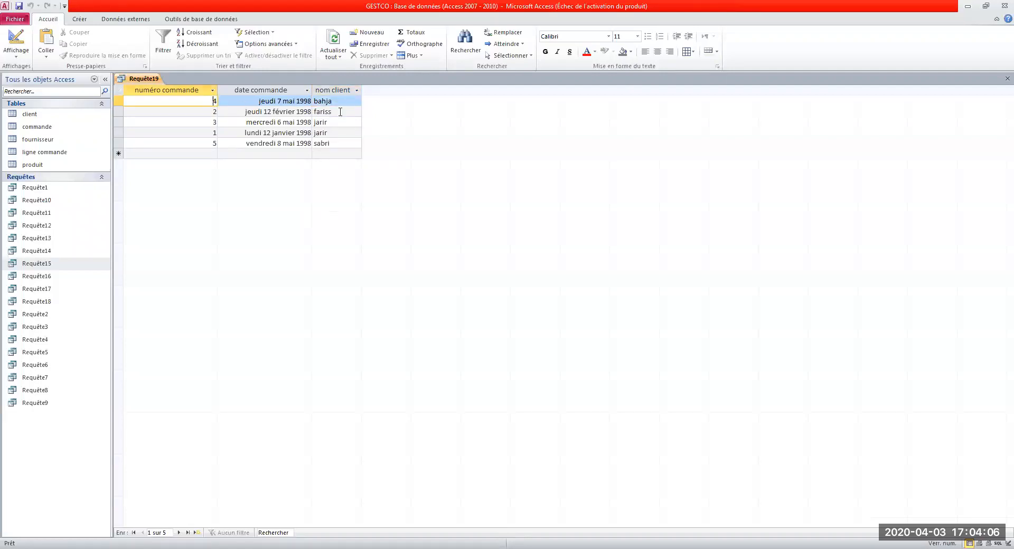
click(337, 113)
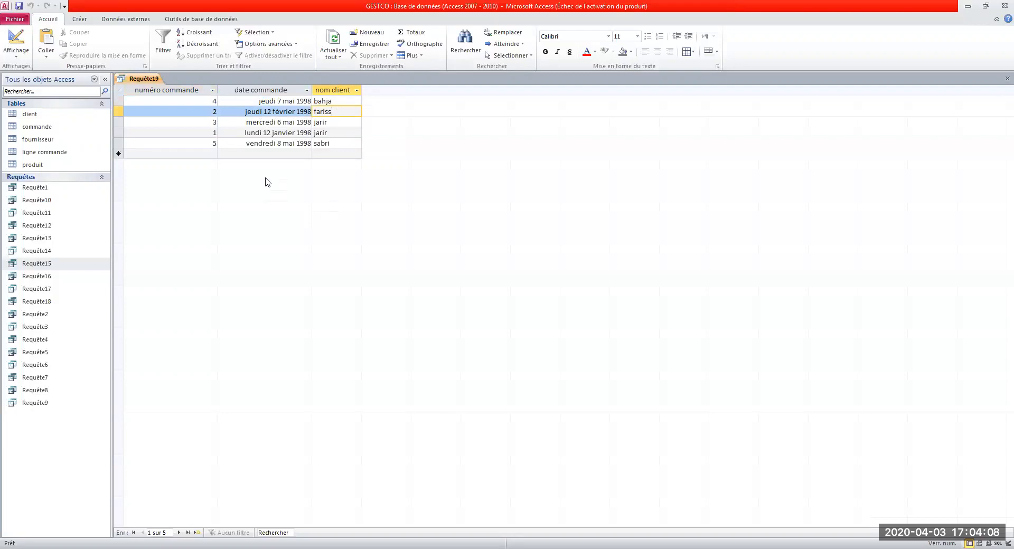
click(212, 114)
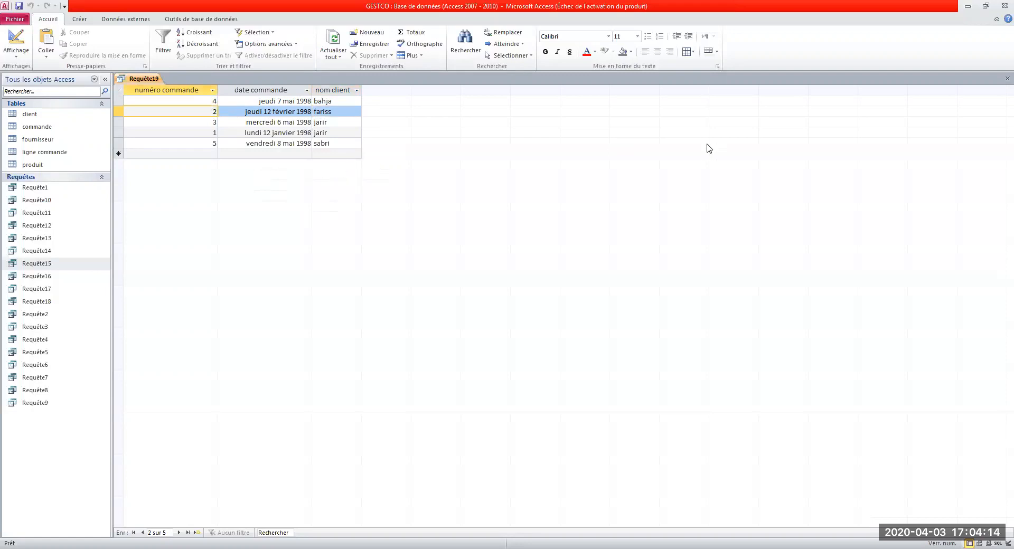
Step: Close the query and save it under the name Requête19
click(998, 83)
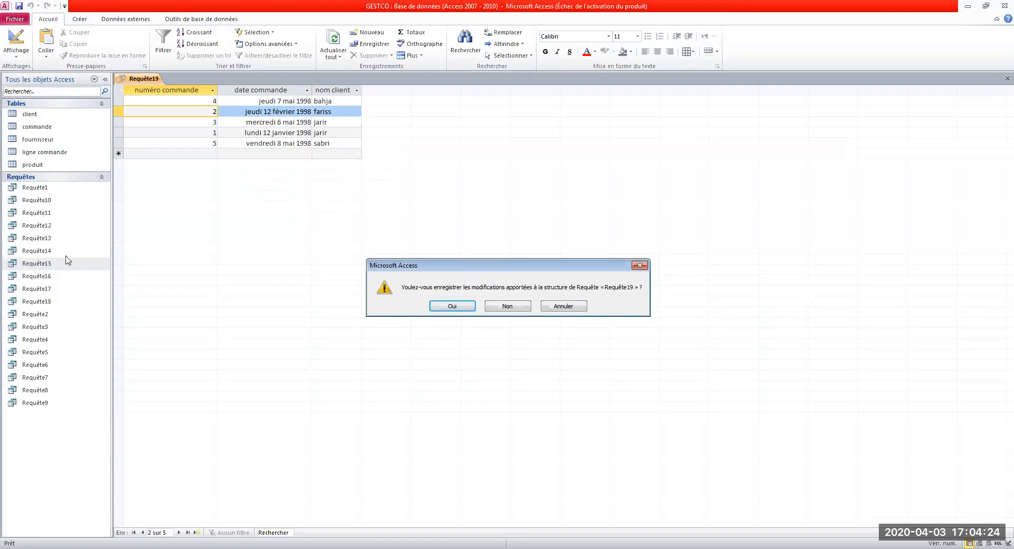
click(453, 307)
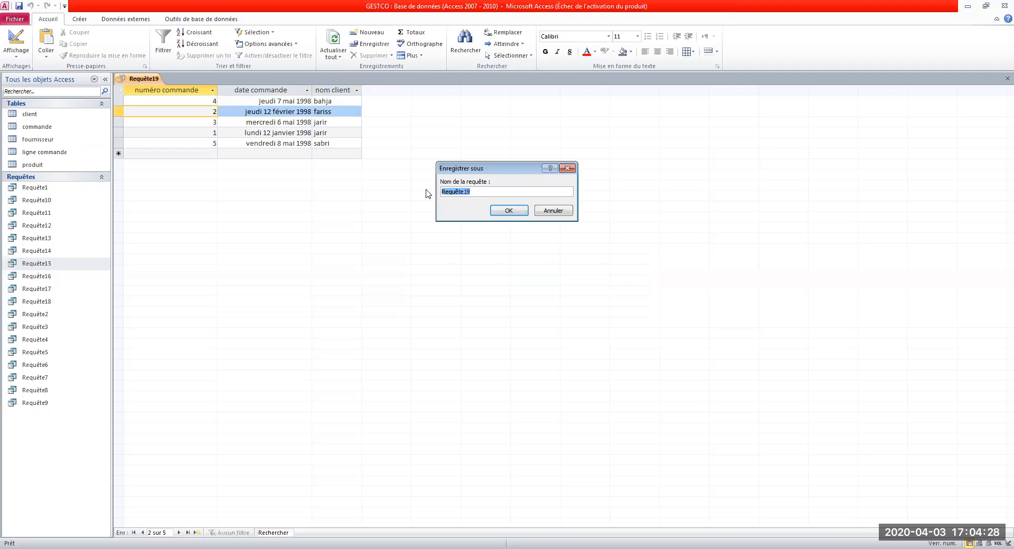
click(510, 213)
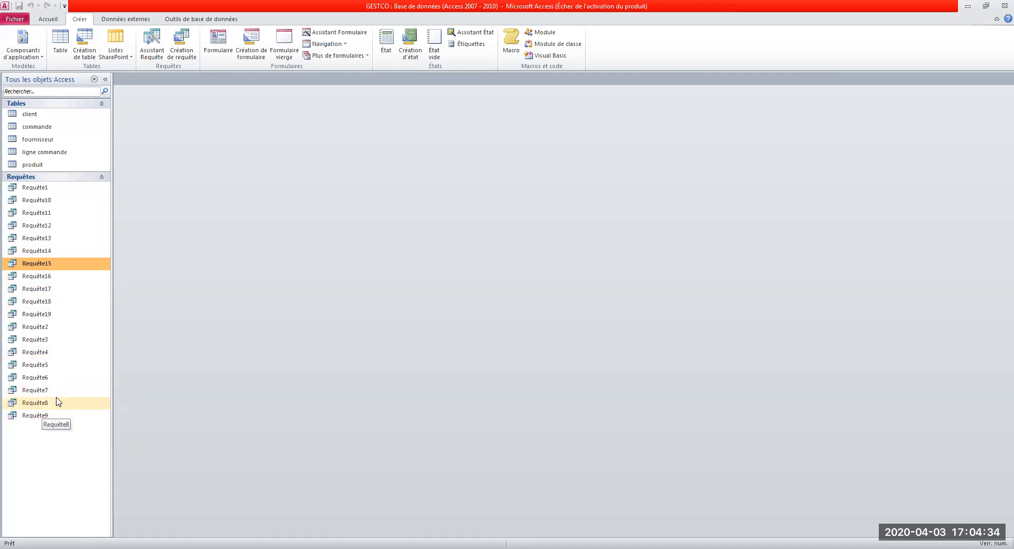
Step: Open the saved query Requête19 to view its records, and close it
click(44, 315)
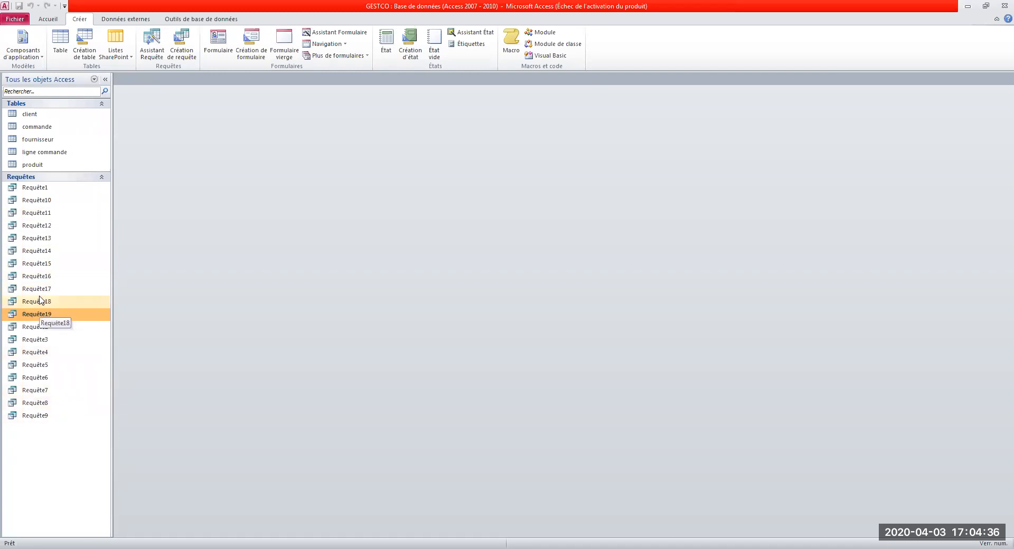
double_click(46, 317)
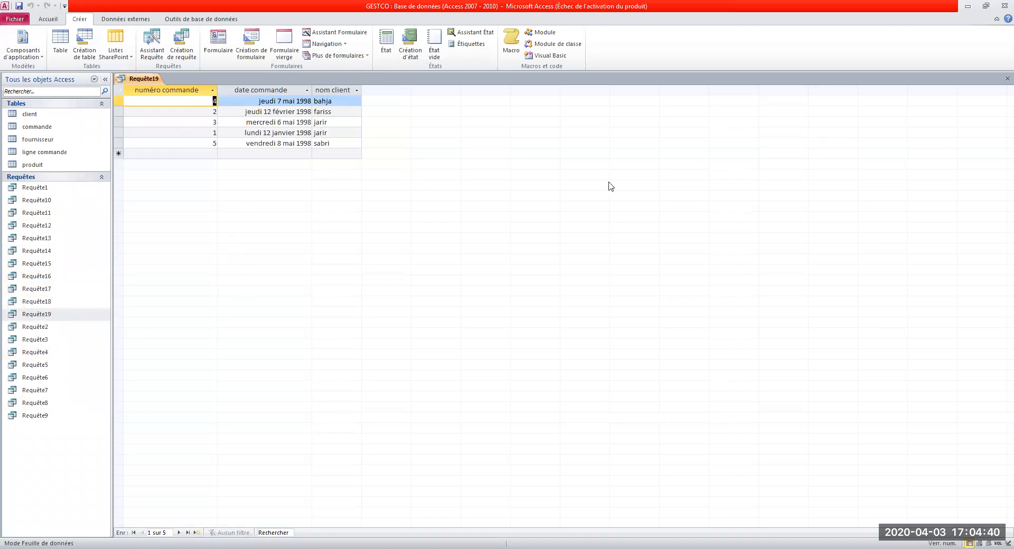
click(1008, 78)
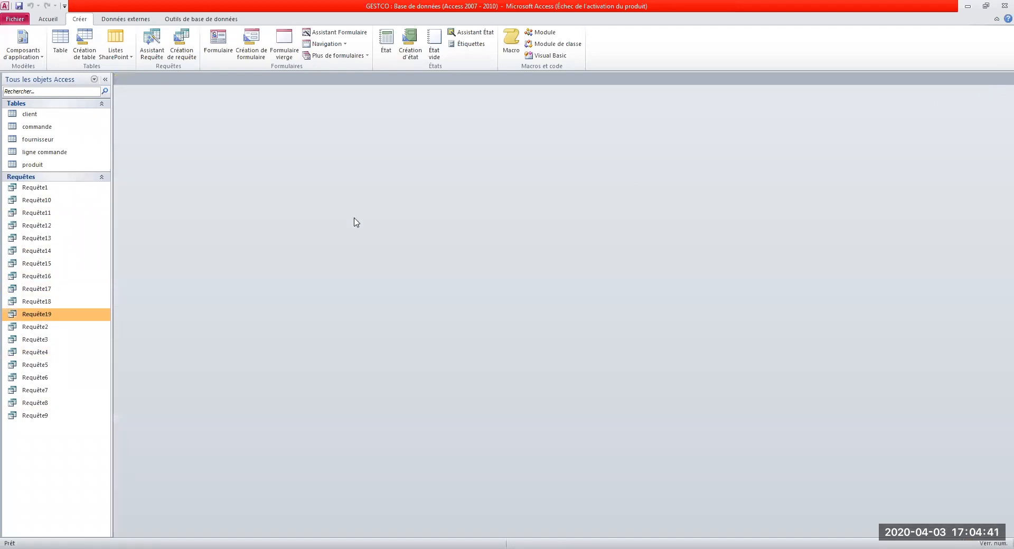
Step: Open Requête19 in design view to review its fields, sort order and date criterion, and close it
right_click(61, 316)
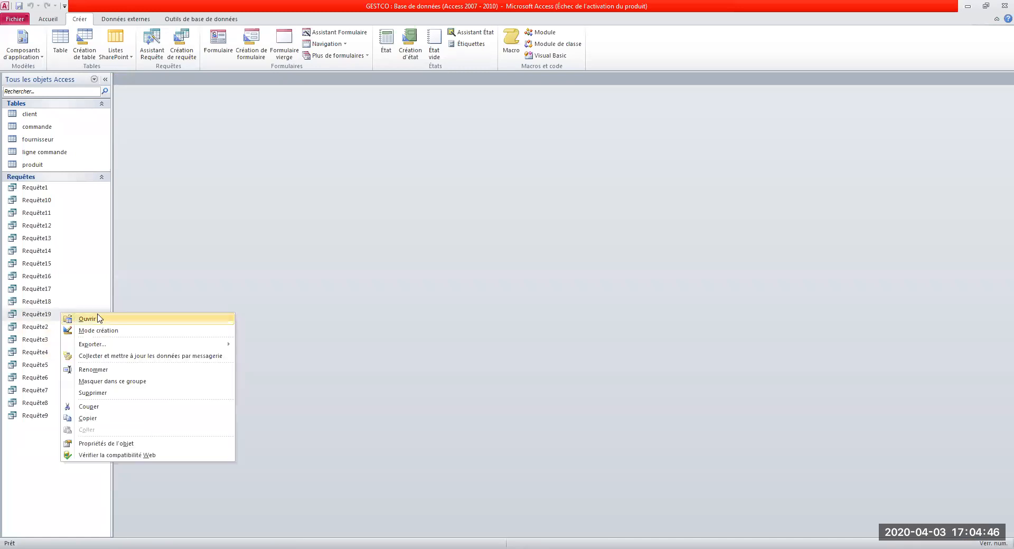
click(139, 333)
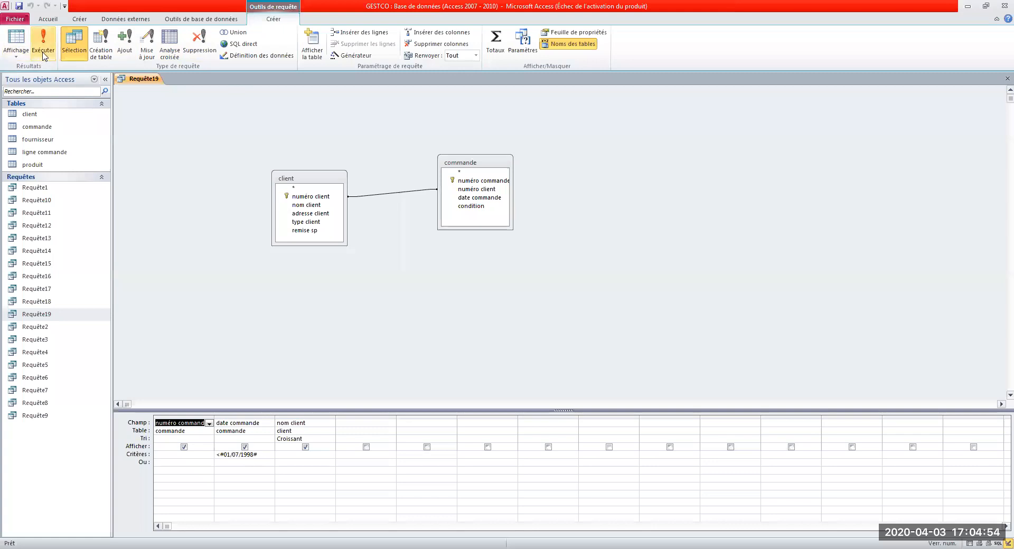
click(1008, 79)
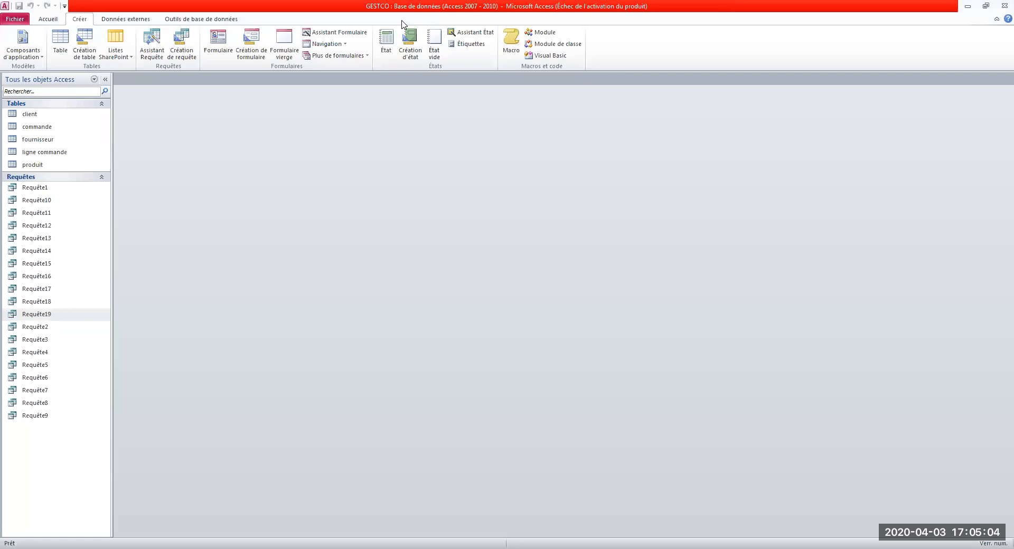
Step: Switch to the exercise sheet photo to read assignment 3 on order composition with quantities, and return to Access
key(alt+Tab)
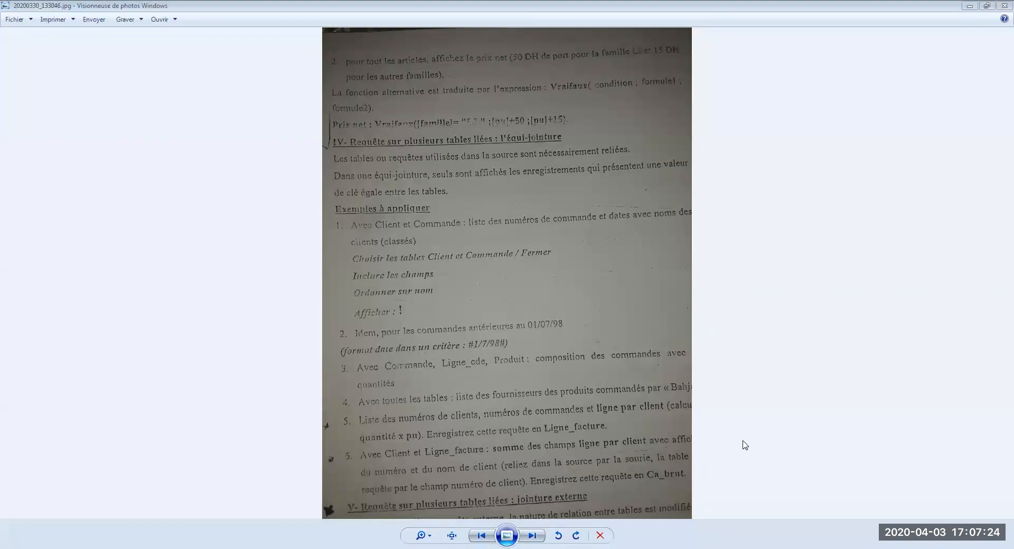
key(alt+Tab)
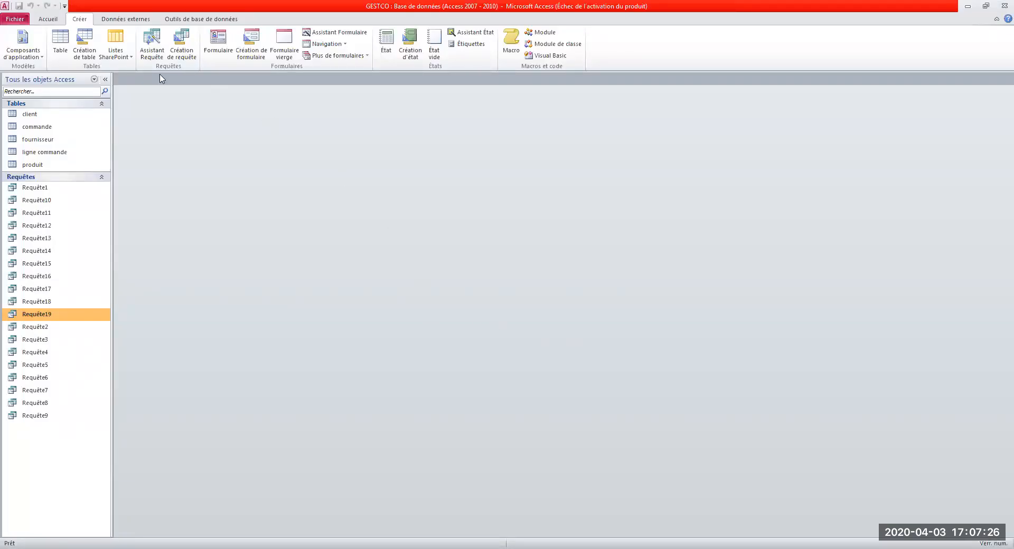
Step: Create a new query in design view using the commande, ligne commande and produit tables
click(181, 57)
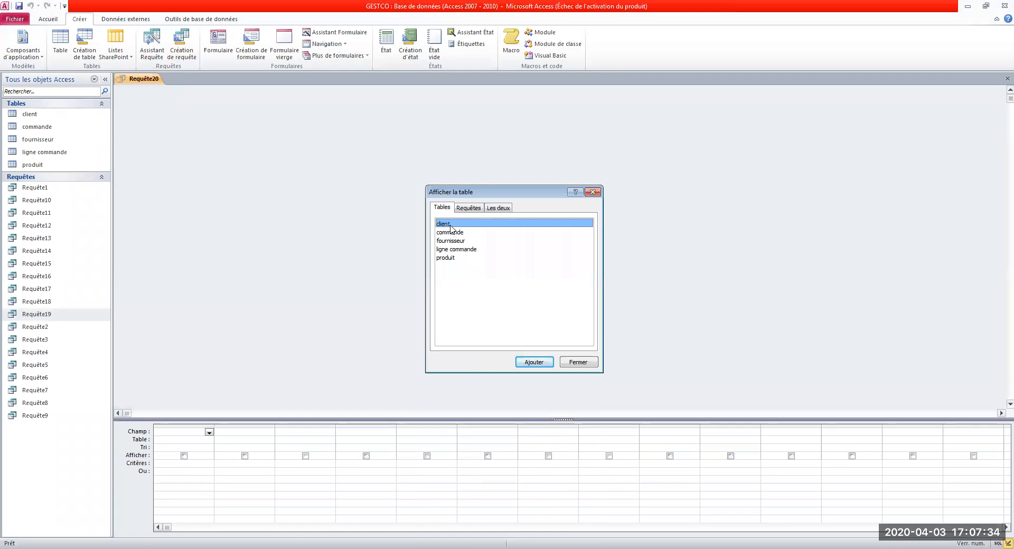
click(452, 234)
click(527, 363)
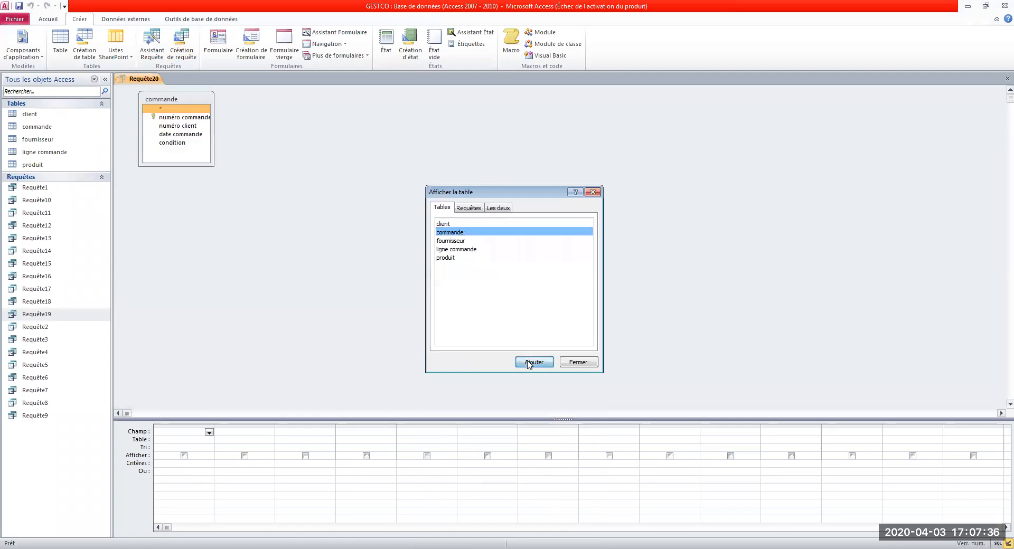
click(460, 250)
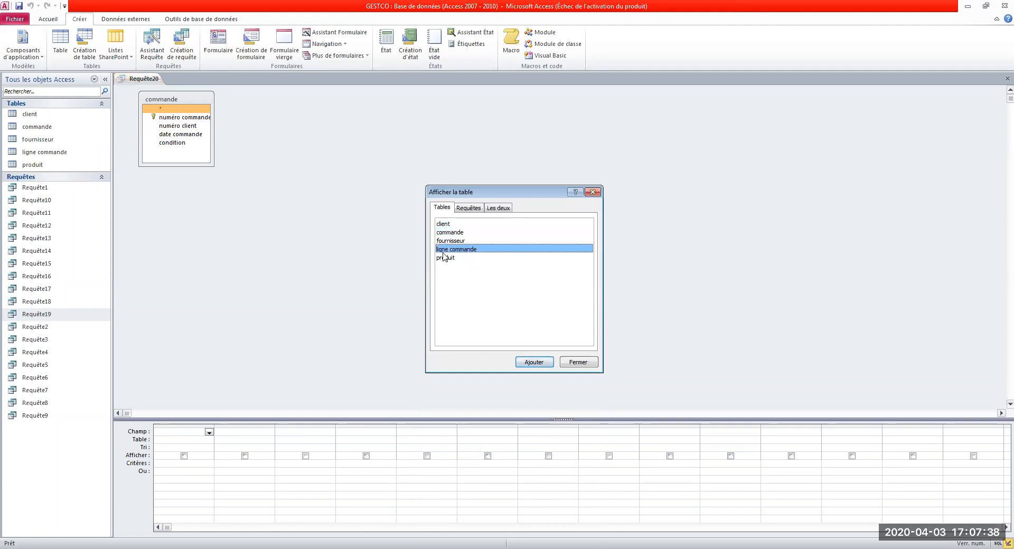
click(550, 363)
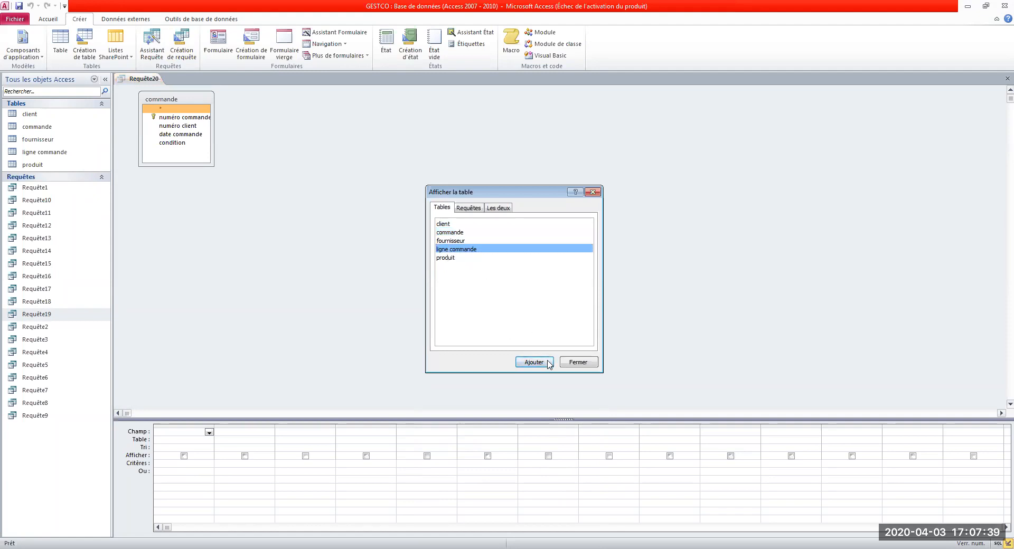
click(448, 258)
click(537, 364)
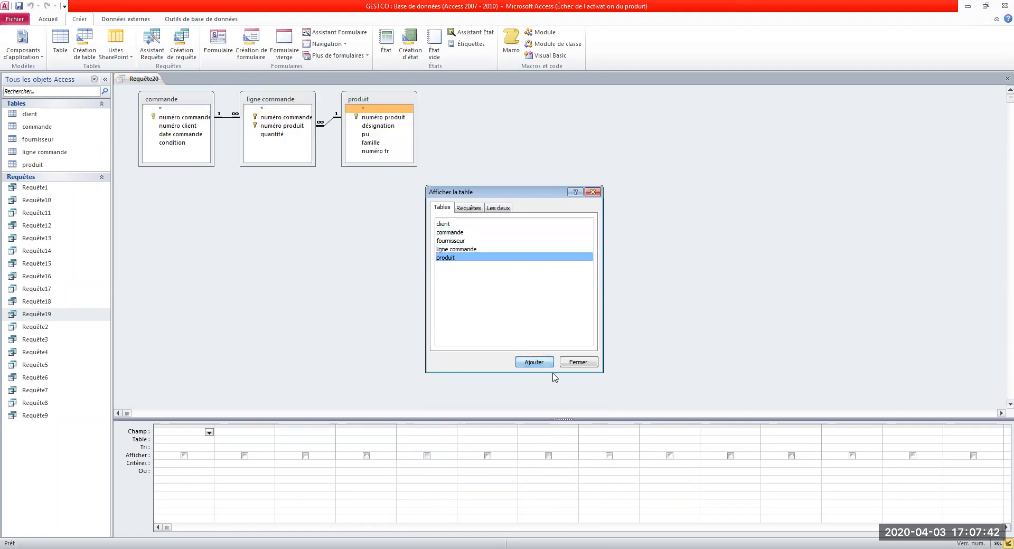
click(580, 364)
Step: Rearrange the commande, ligne commande and produit tables side by side, with ligne commande slightly higher in the middle so their join lines are clear
click(375, 101)
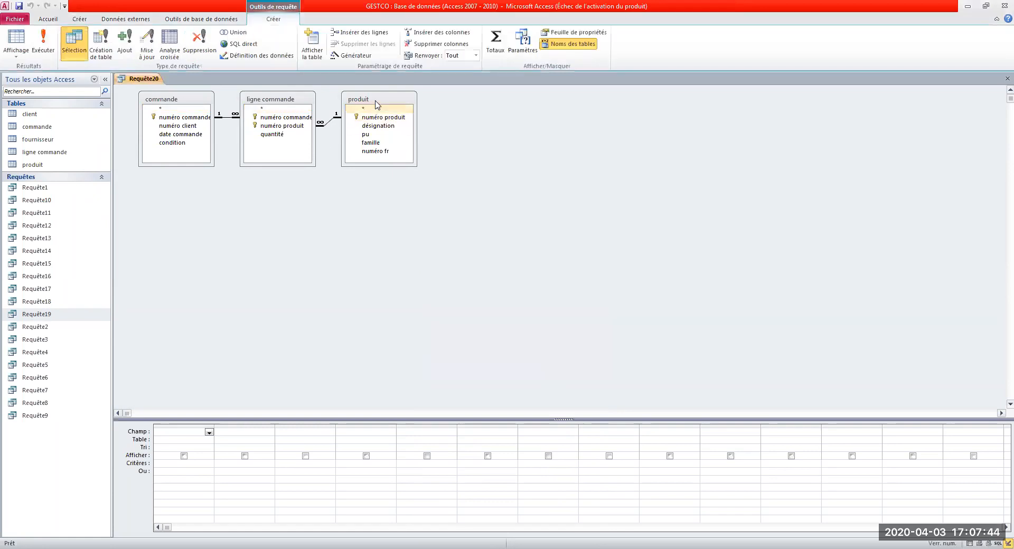
drag(375, 100, 504, 200)
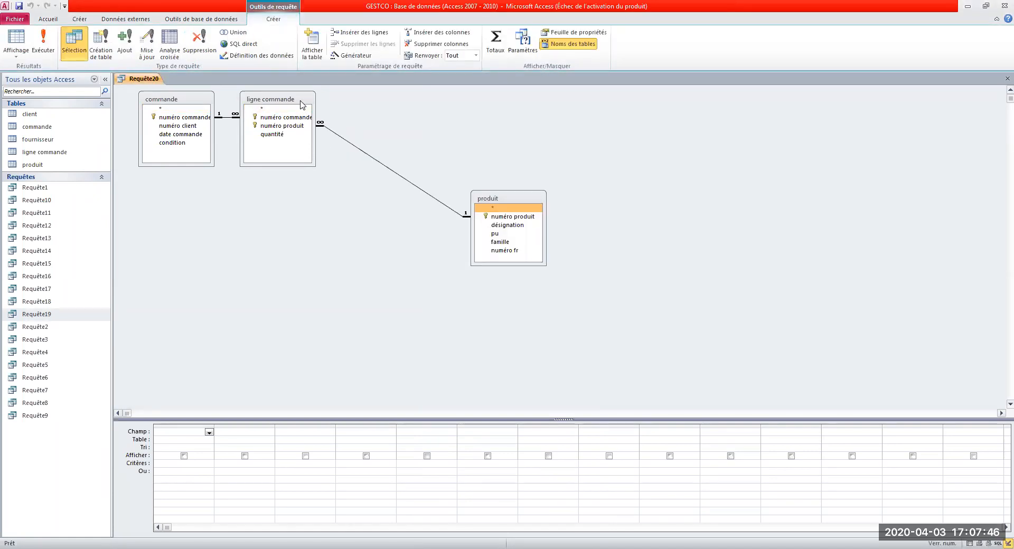
drag(302, 103, 398, 206)
click(180, 102)
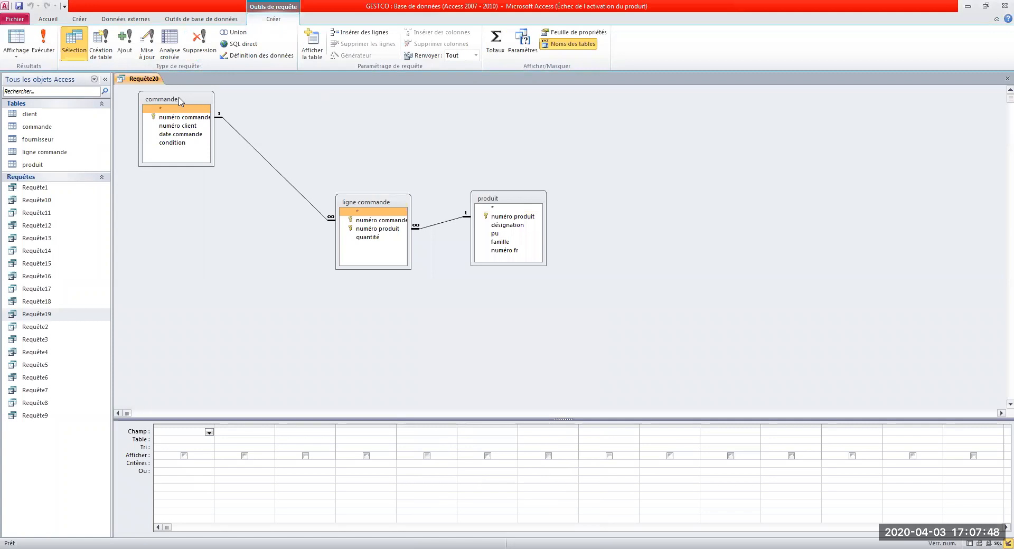
drag(180, 102, 260, 214)
drag(370, 203, 379, 161)
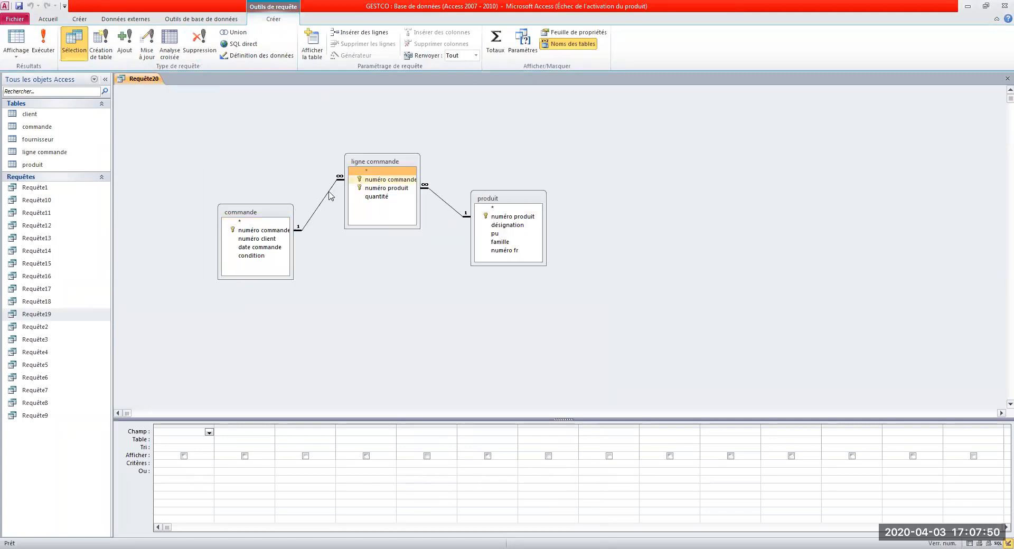
drag(268, 211, 268, 203)
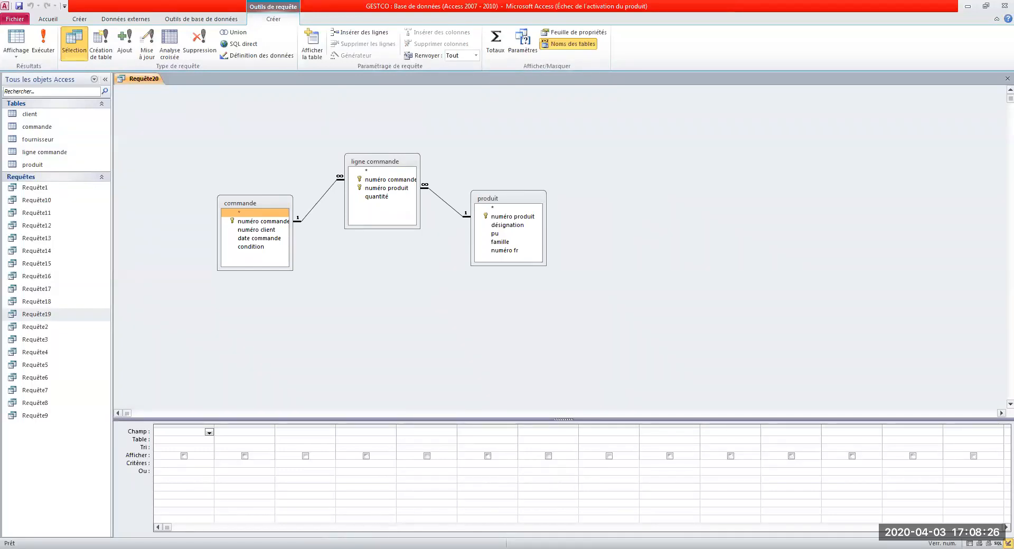
Step: Switch to Paint, paste a screenshot of the query design into the blank image, and return to Access
click(515, 16)
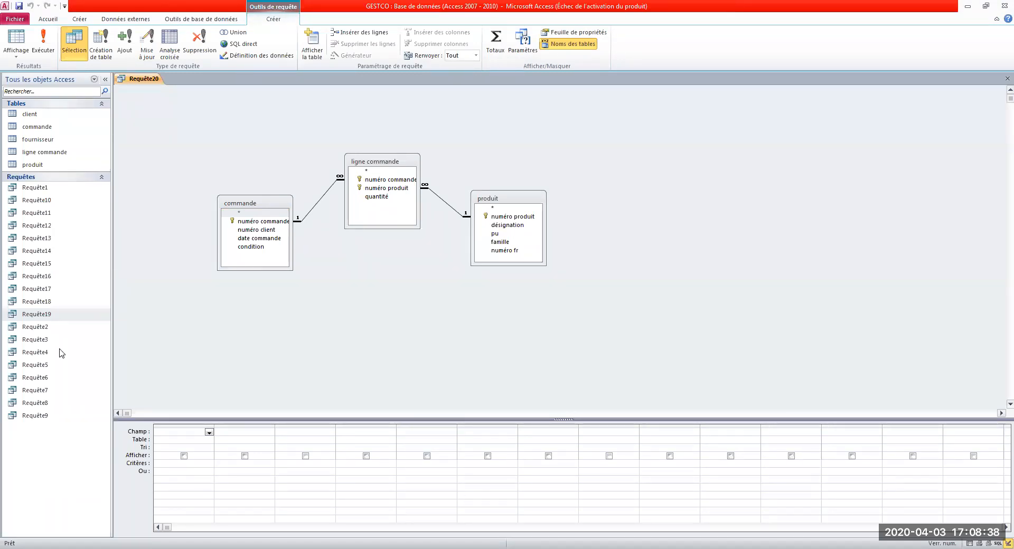
click(65, 392)
key(ctrl+v)
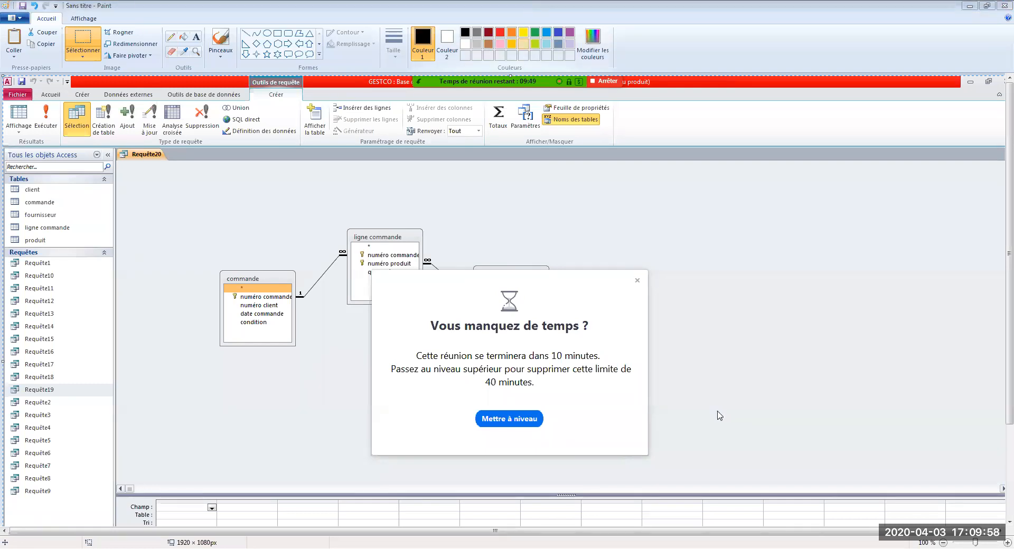
key(alt+Tab)
click(655, 324)
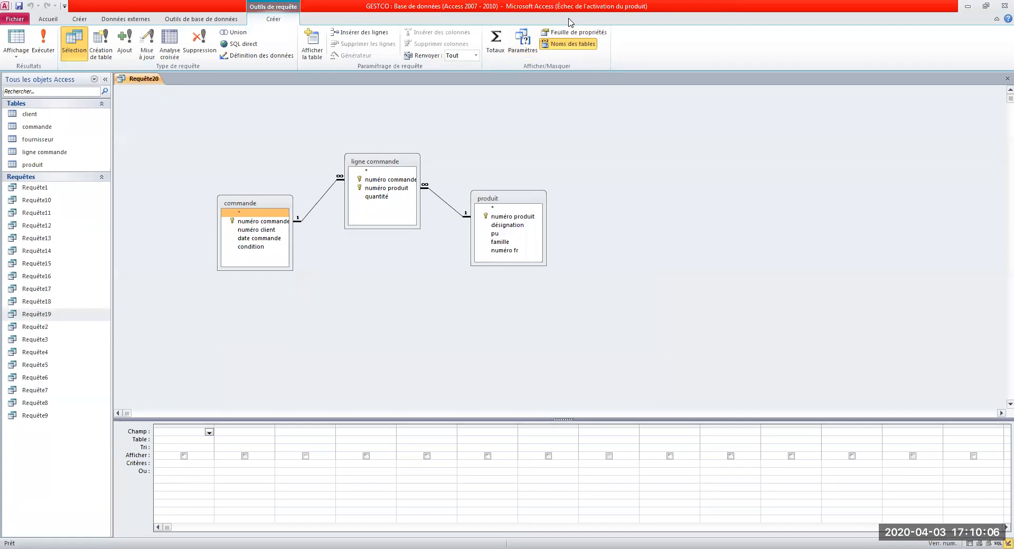
Step: Add numéro commande and date commande from commande, quantité from ligne commande and désignation from produit to the query
double_click(261, 221)
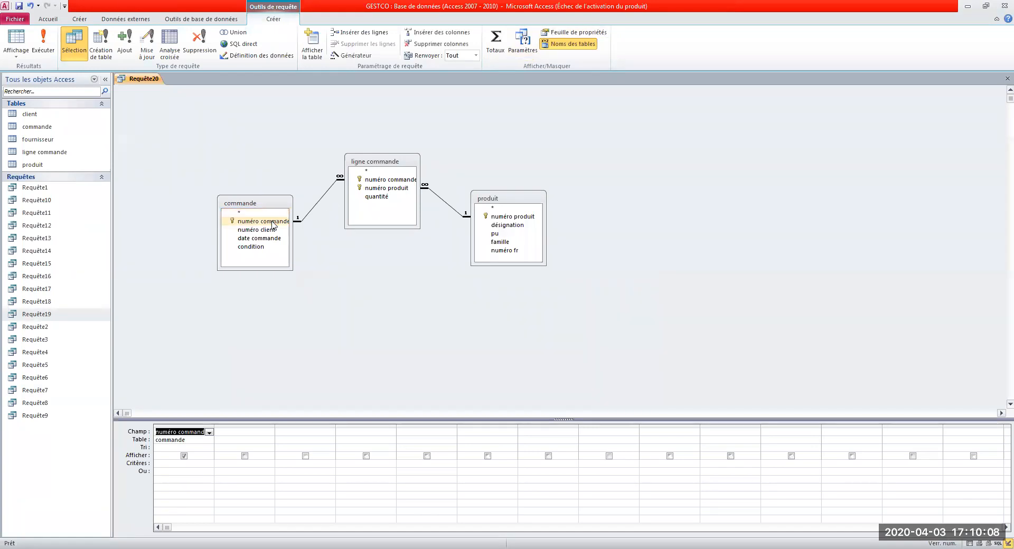
double_click(268, 243)
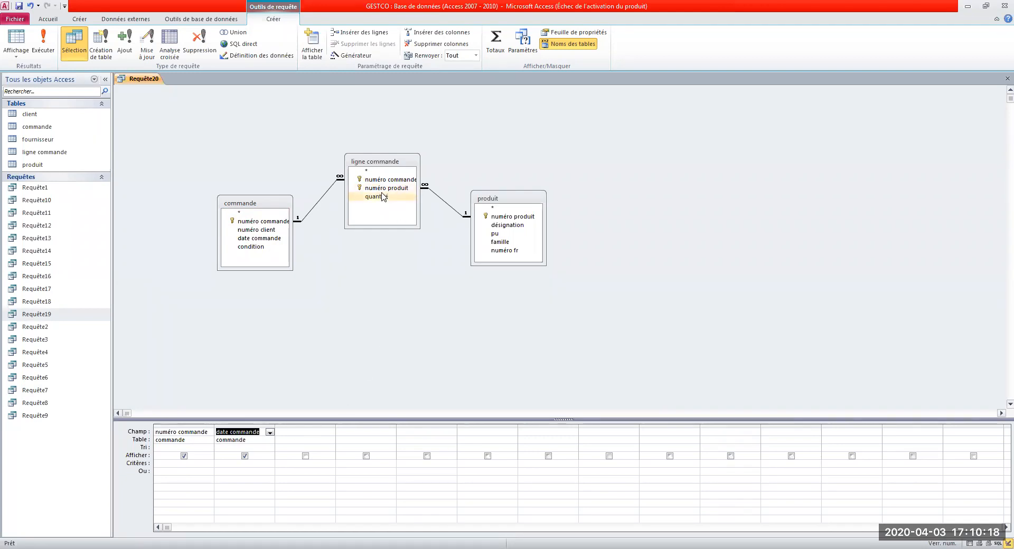
click(489, 204)
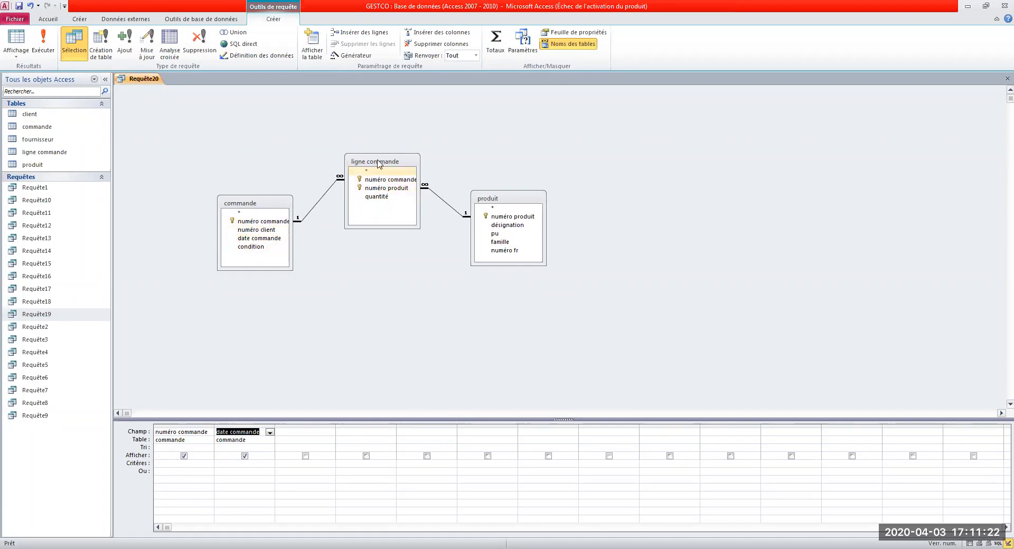
double_click(381, 199)
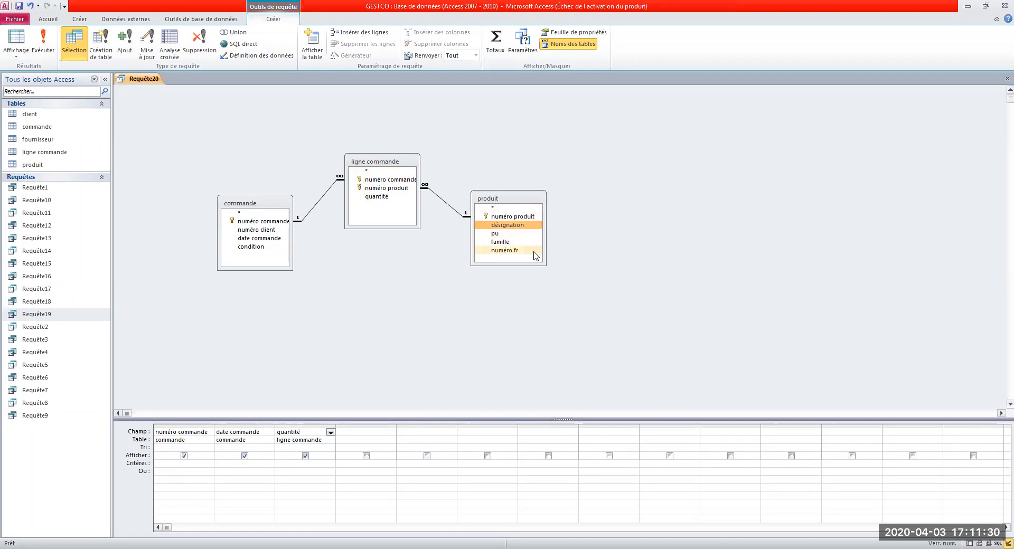
click(516, 227)
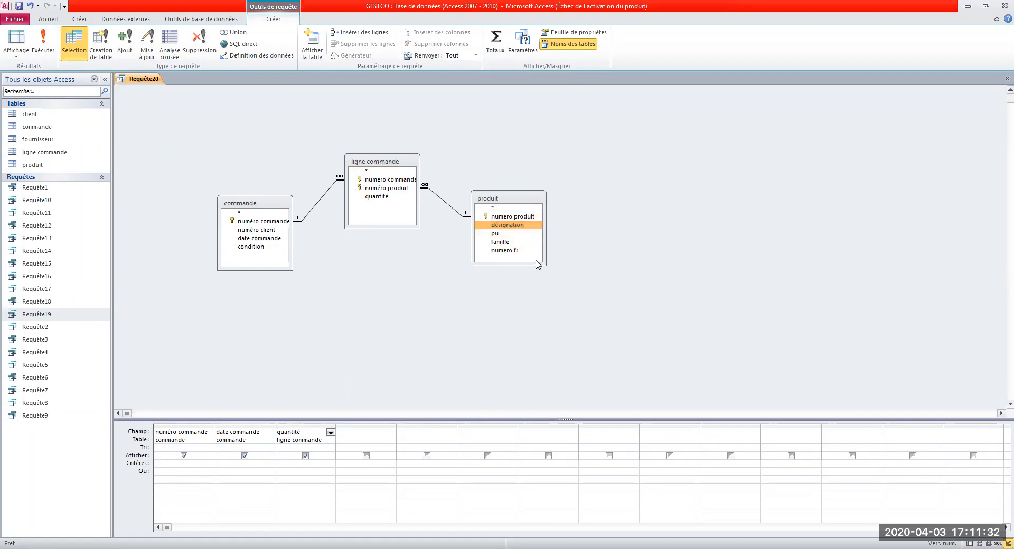
double_click(513, 227)
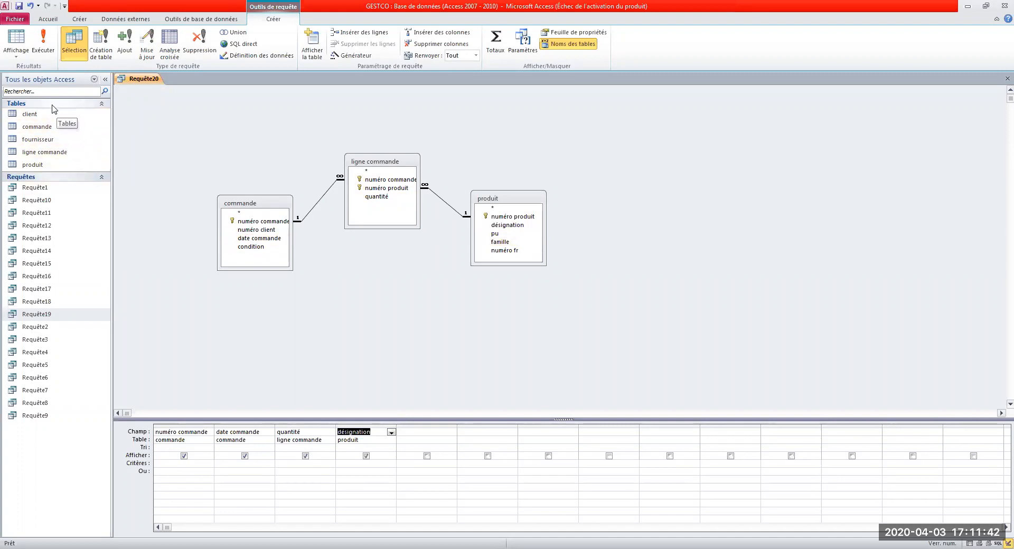
Step: Run the query and examine the date, quantity and product designation listed for order 3
click(43, 43)
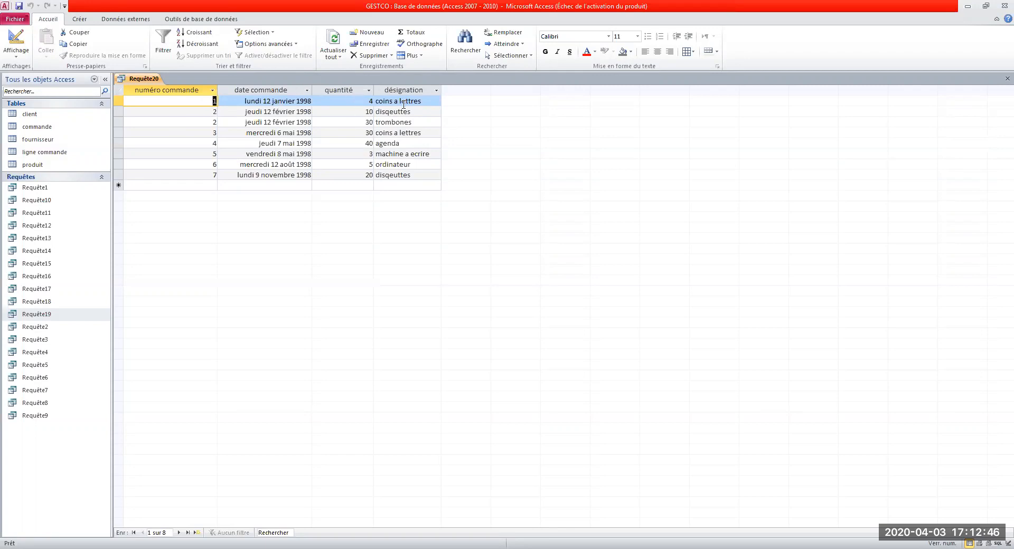
double_click(217, 133)
click(242, 135)
drag(242, 135, 370, 134)
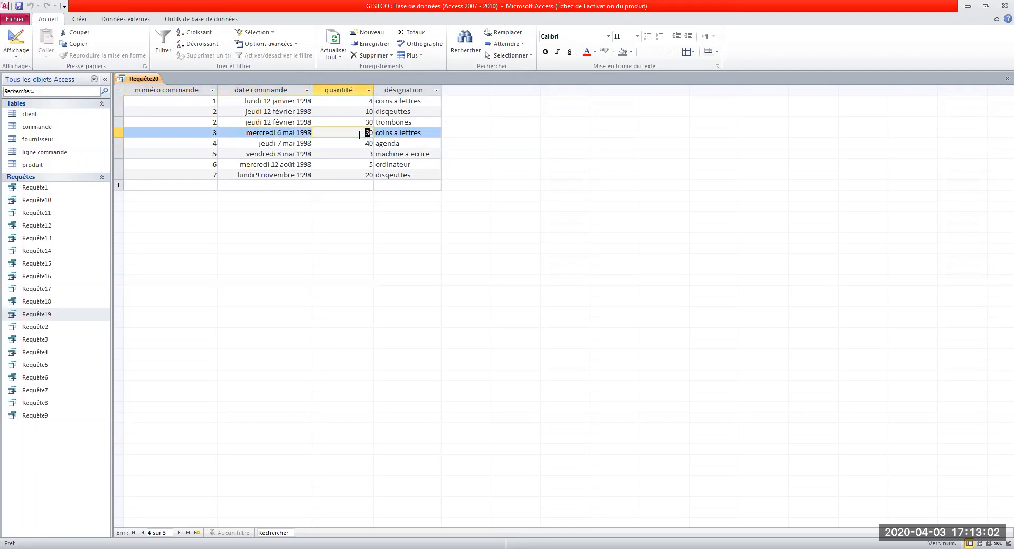
click(409, 133)
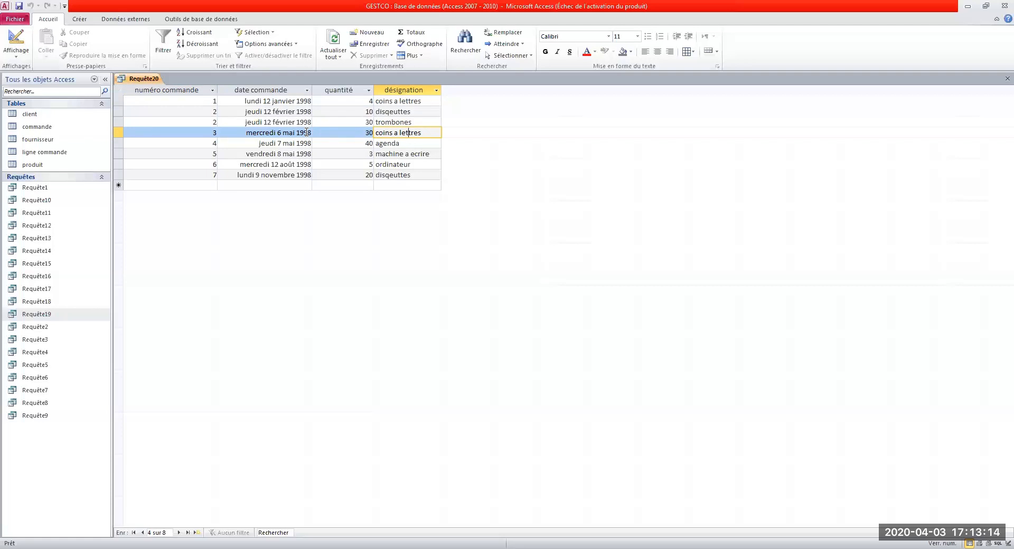
Step: Close the query and save it under the name Requête20
click(1007, 78)
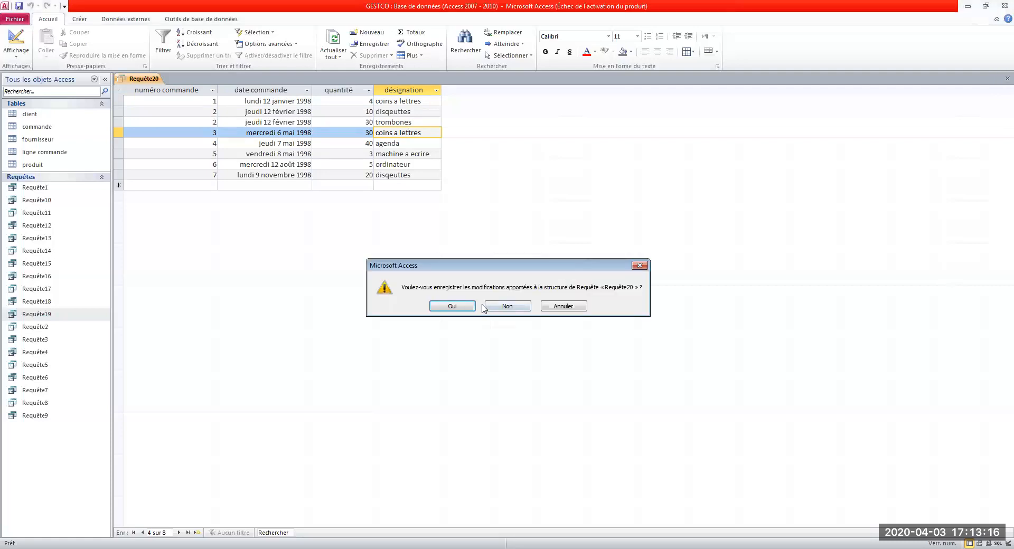
click(452, 307)
click(510, 210)
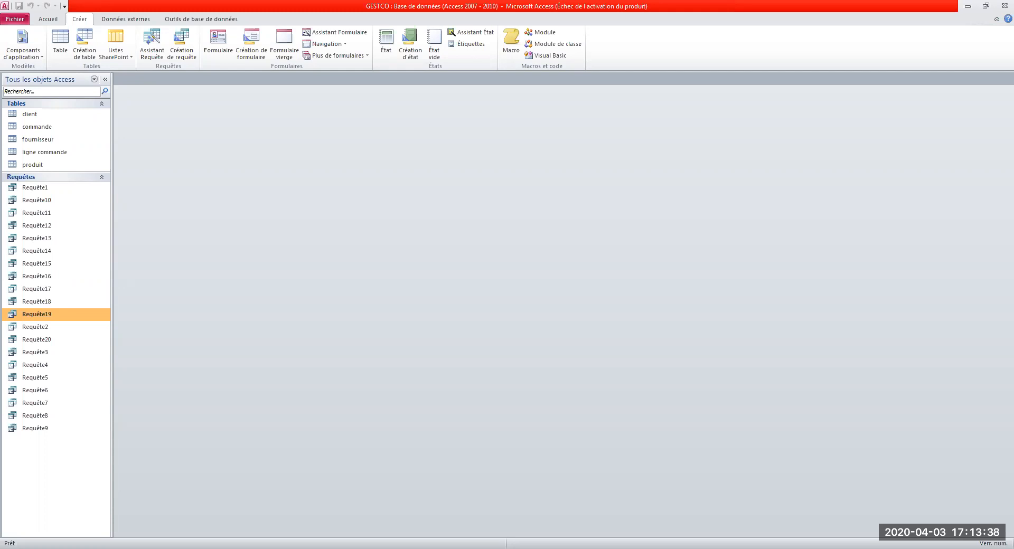
Step: Read assignment 4 on the exercise sheet photo, and create an Access query with the client, commande, fournisseur, ligne commande and produit tables
key(alt+Tab)
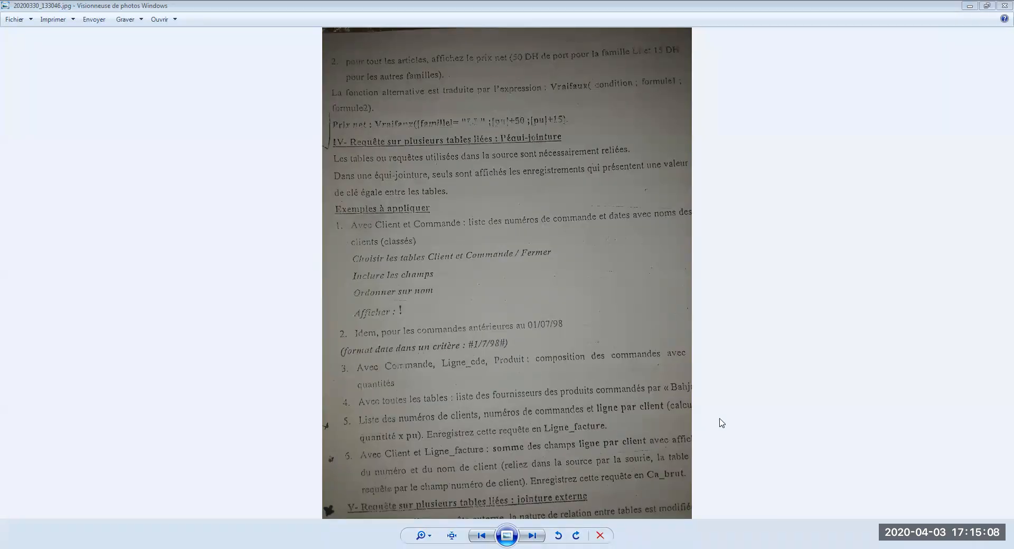
key(alt+Tab)
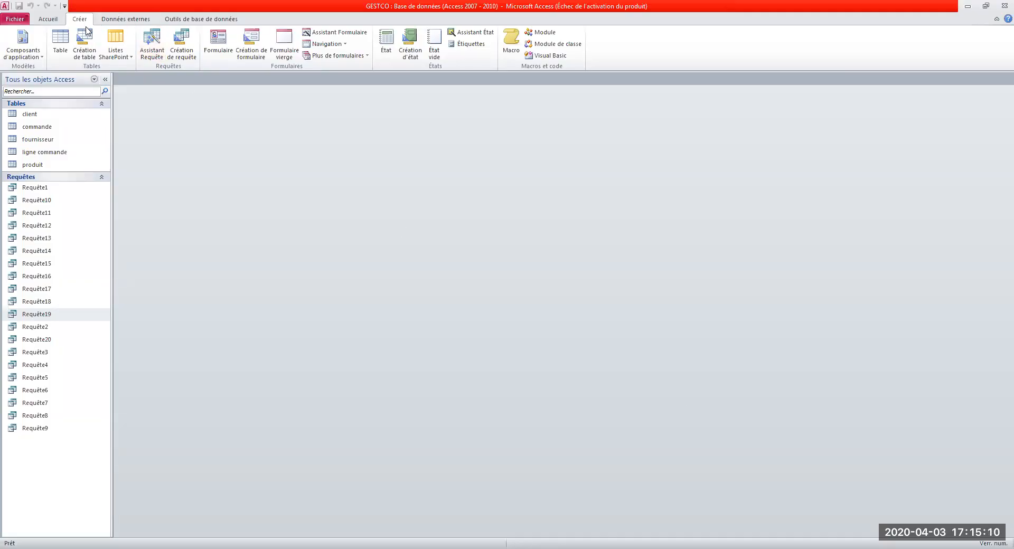
click(179, 53)
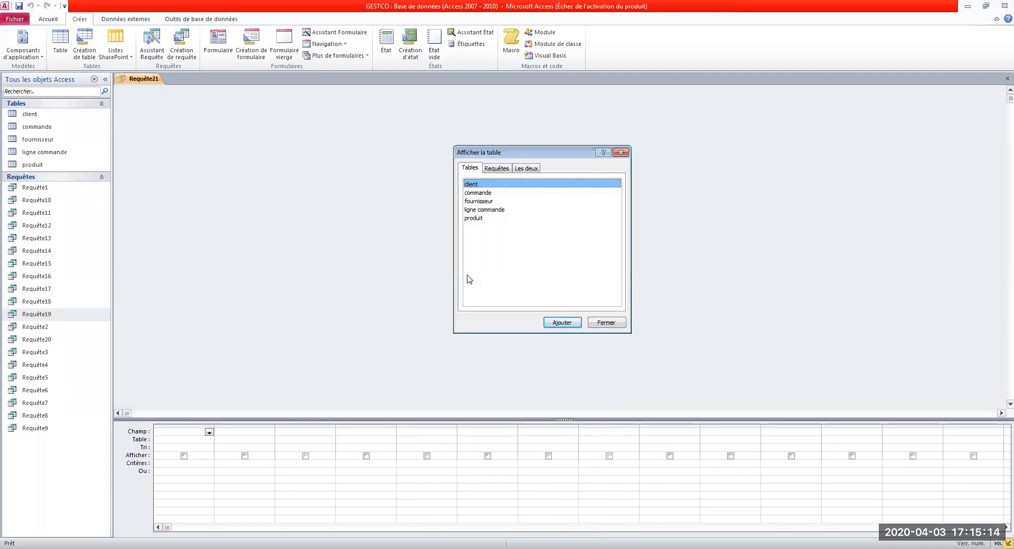
double_click(482, 185)
double_click(481, 194)
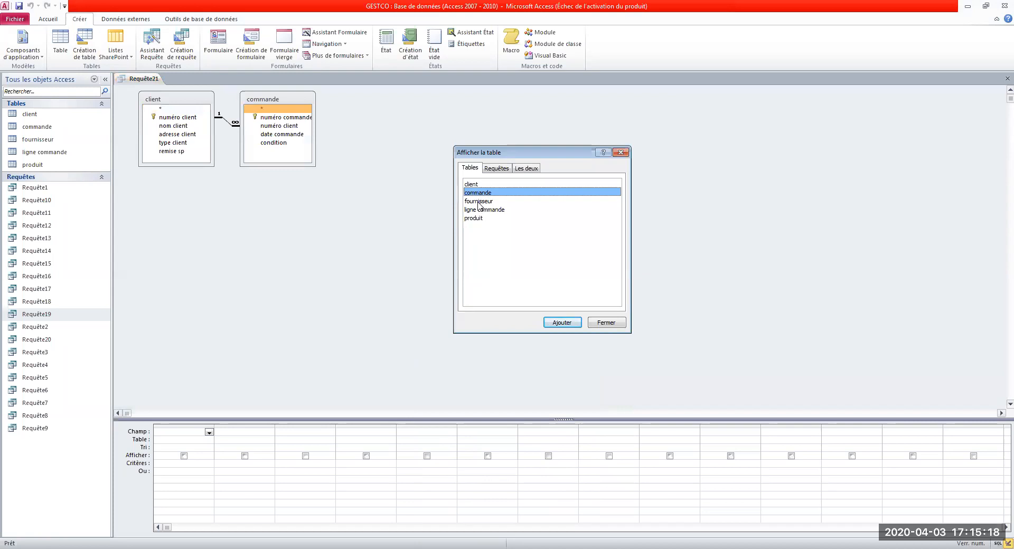
double_click(481, 202)
double_click(481, 210)
double_click(480, 218)
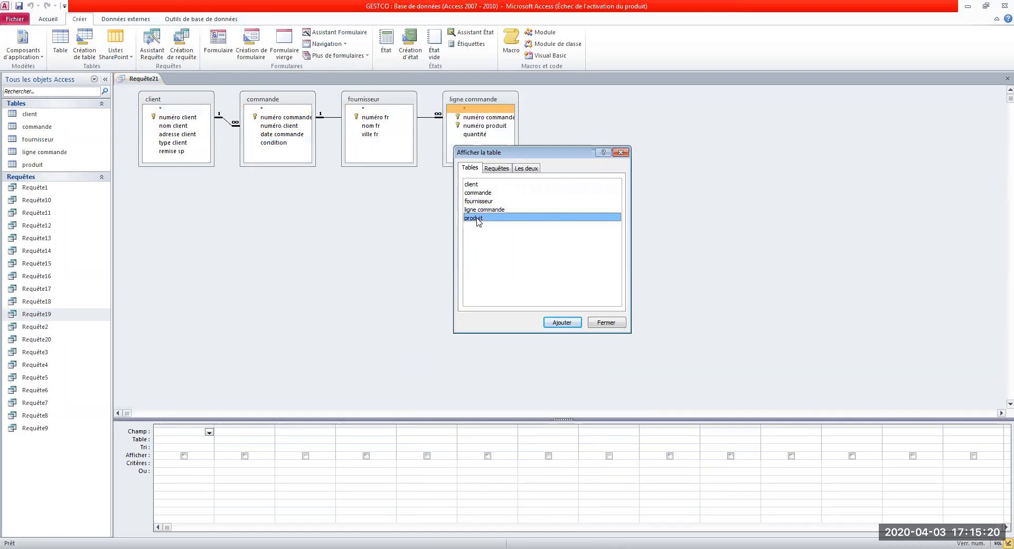
click(613, 322)
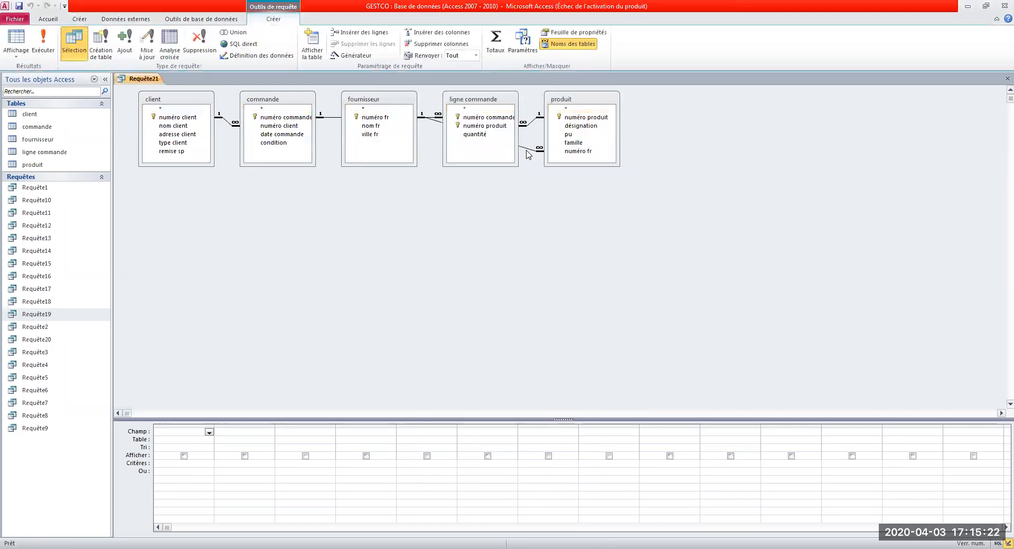
Step: Rearrange the five tables into a chain following their relationships: client, commande, ligne commande, produit and fournisseur
drag(490, 102, 547, 230)
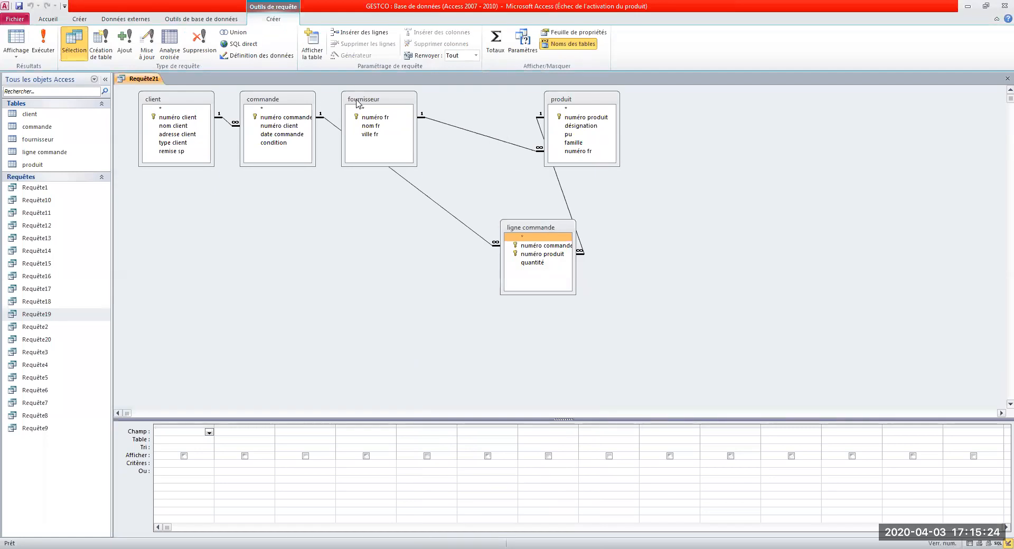
drag(359, 102, 707, 179)
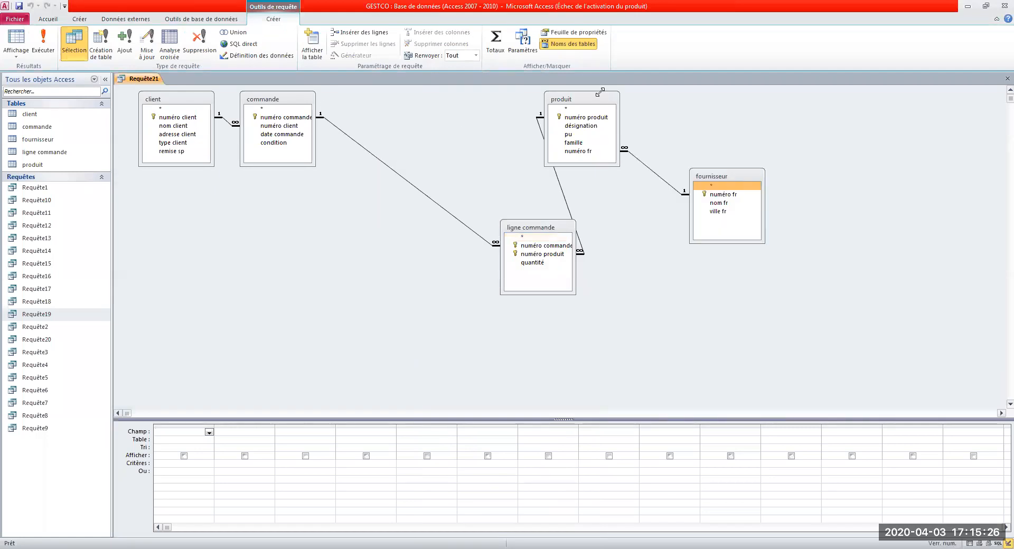
drag(545, 226, 471, 164)
drag(593, 100, 593, 146)
drag(292, 99, 358, 154)
click(179, 108)
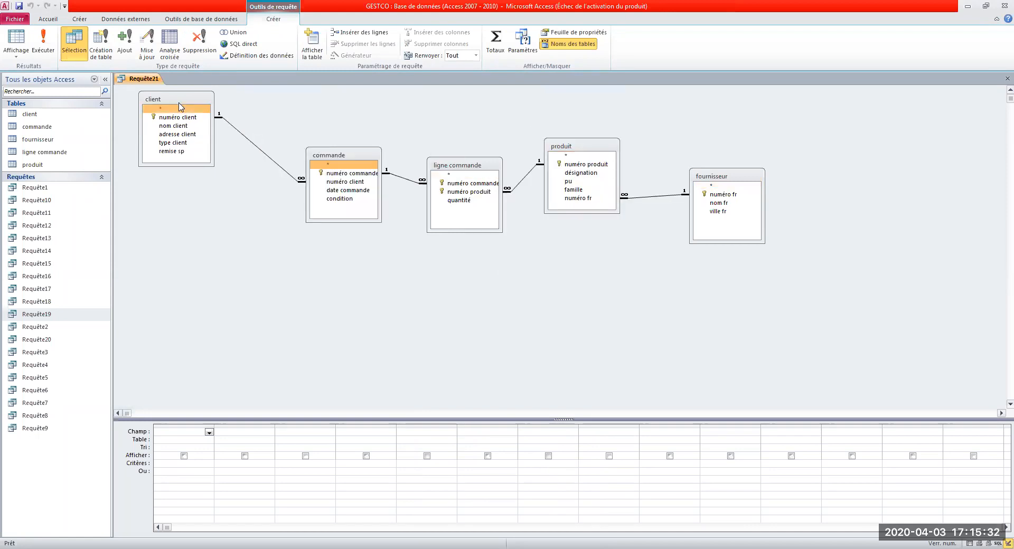
drag(179, 99, 226, 156)
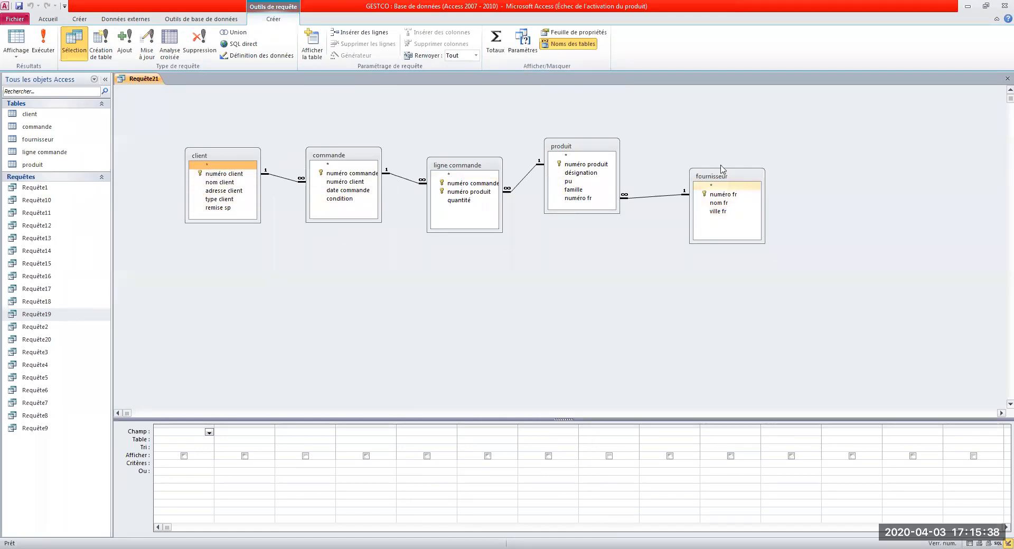
drag(719, 176, 690, 149)
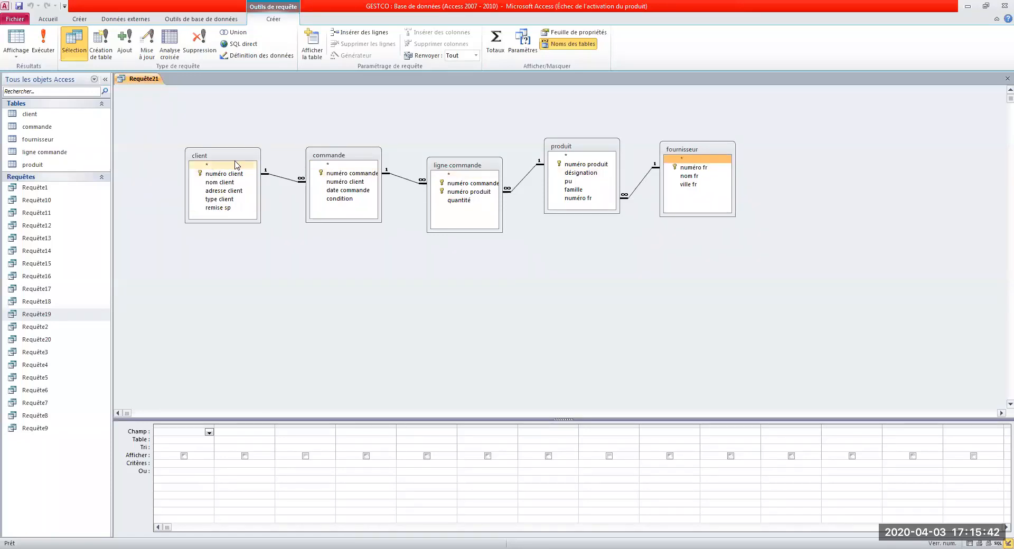
Step: Add the client table's nom client field to the query and set its criterion equal to the client name given in the assignment
double_click(220, 183)
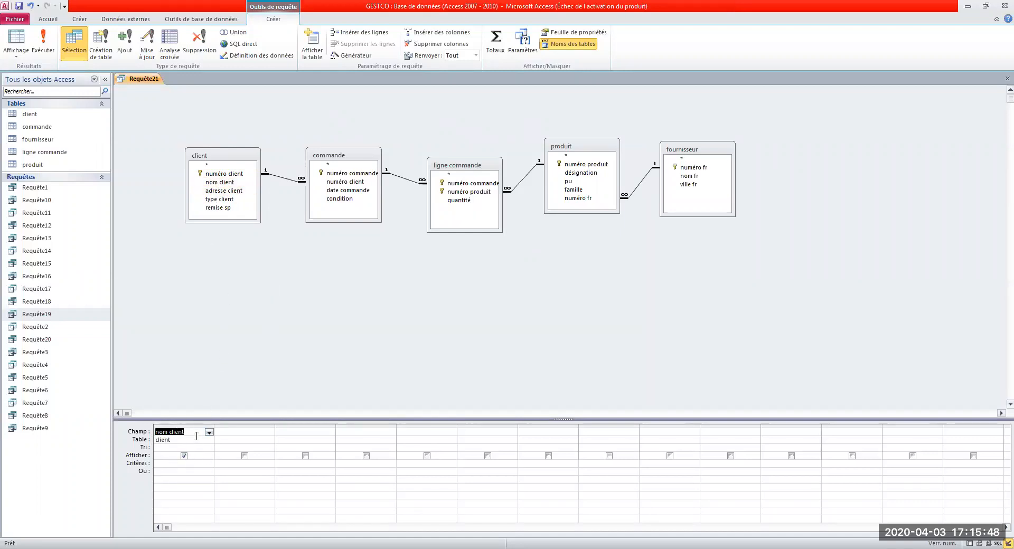
click(172, 463)
text(=)
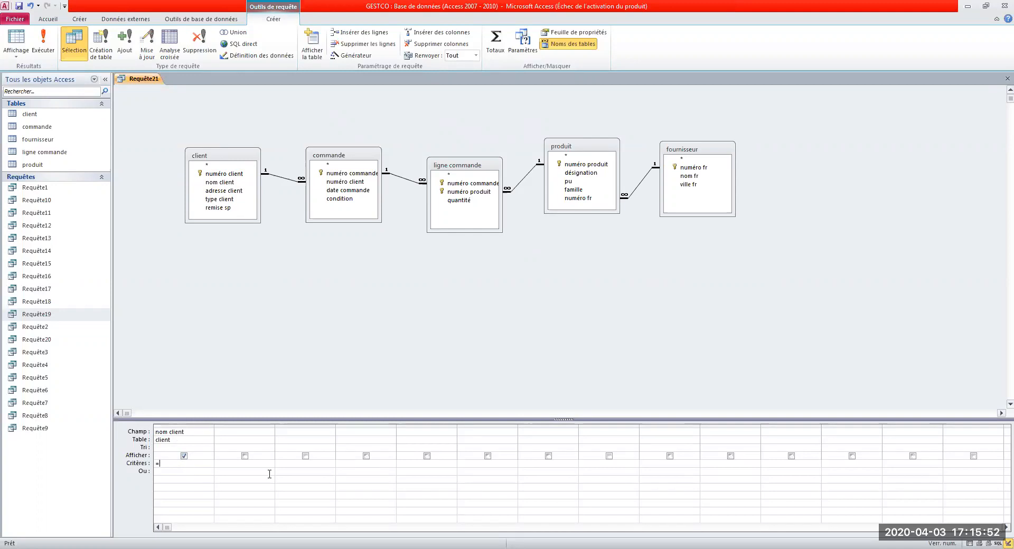
text("bahja)
Step: Add the numéro commande and date commande fields from commande, quantité from ligne commande, désignation from produit and nom fr from fournisseur
double_click(360, 174)
double_click(359, 190)
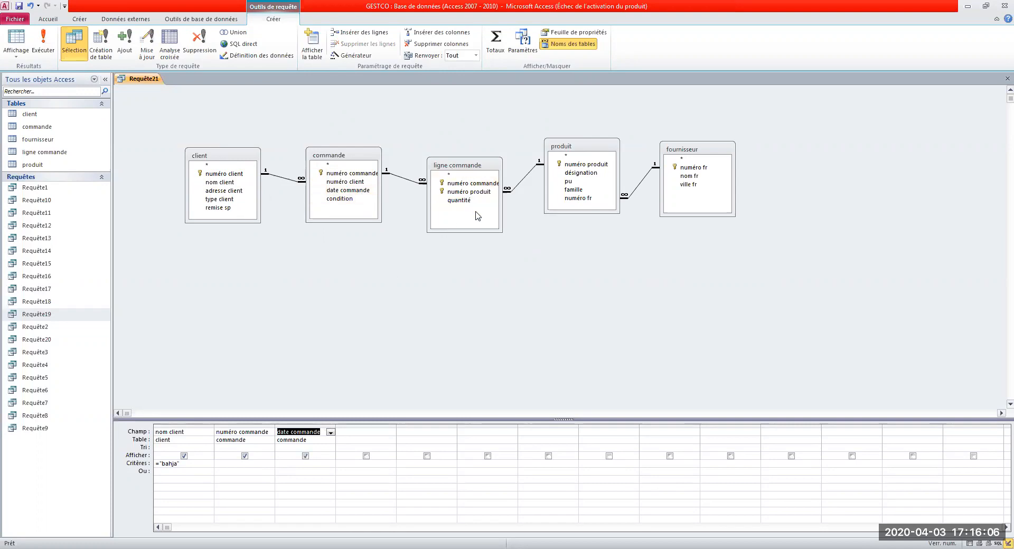
double_click(460, 200)
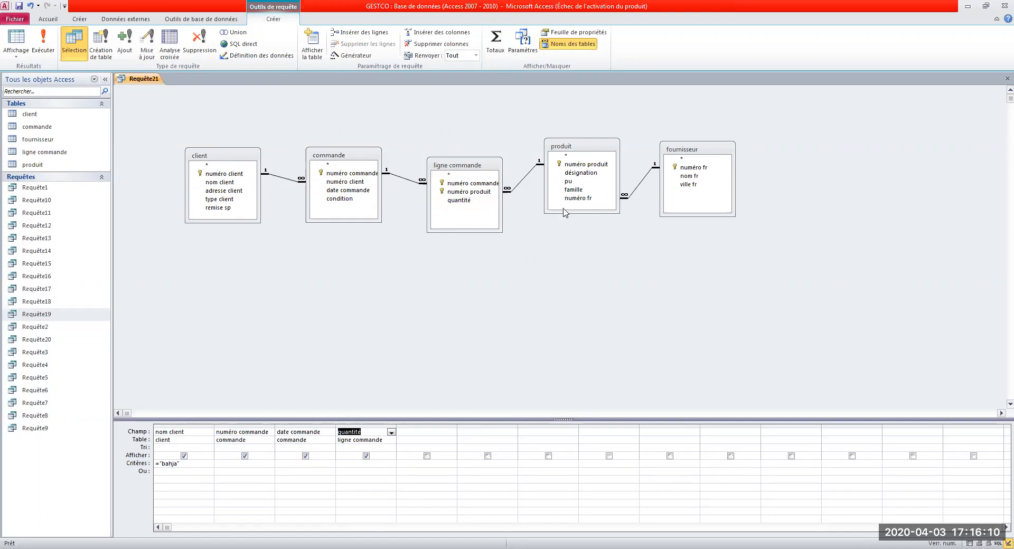
double_click(582, 175)
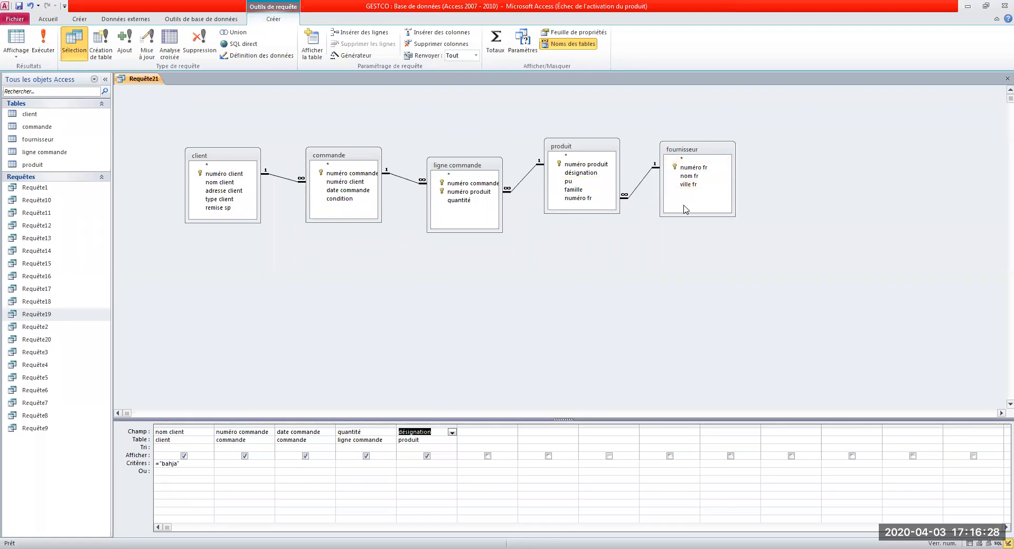
click(704, 180)
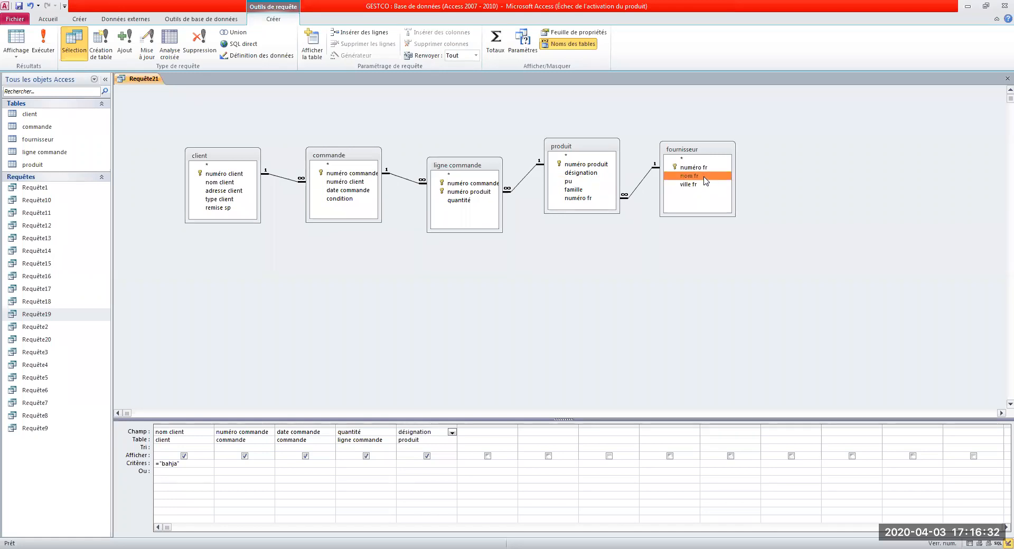
double_click(705, 180)
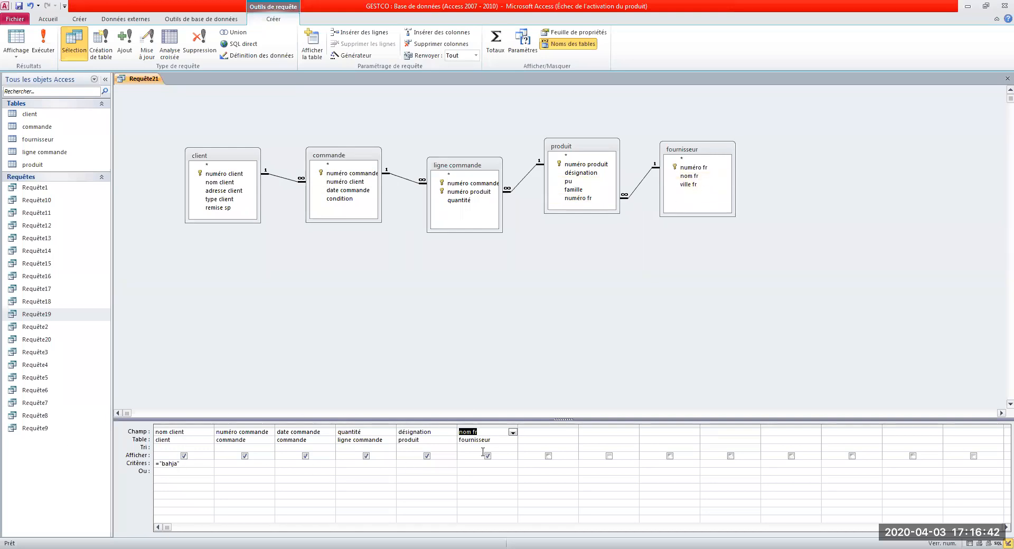
Step: Run the query and examine each row's client, order number, date, quantity, product designation and supplier name
click(51, 46)
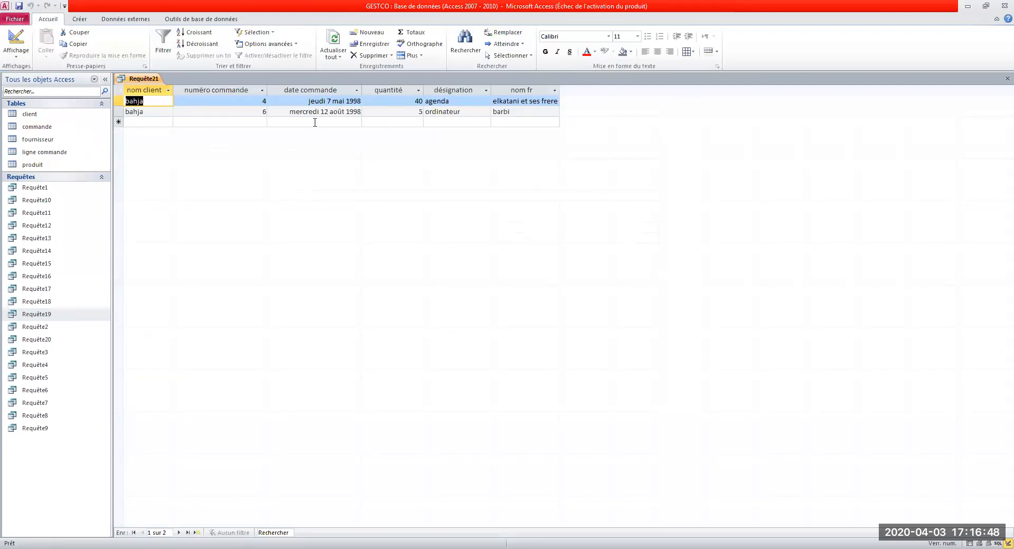
click(149, 111)
click(146, 102)
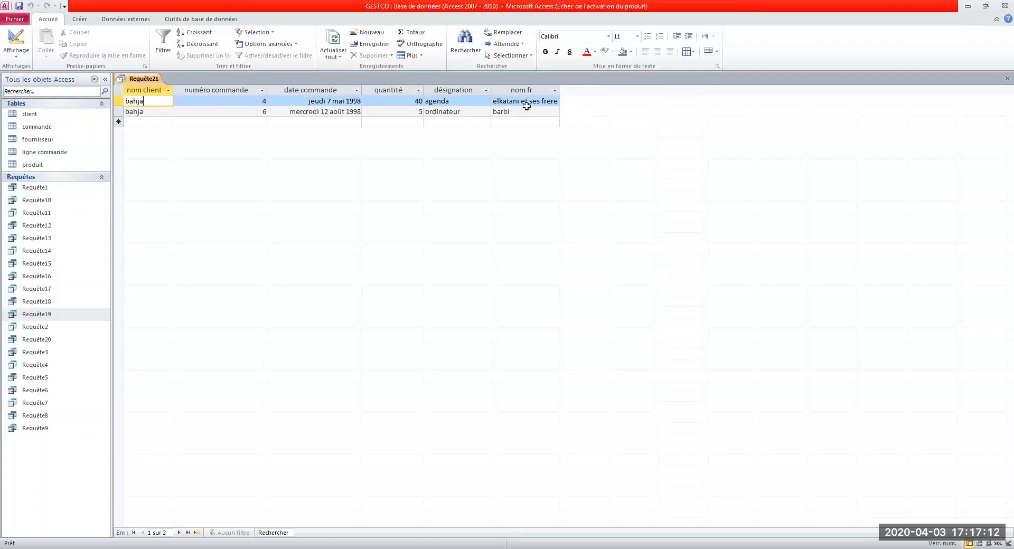
click(138, 112)
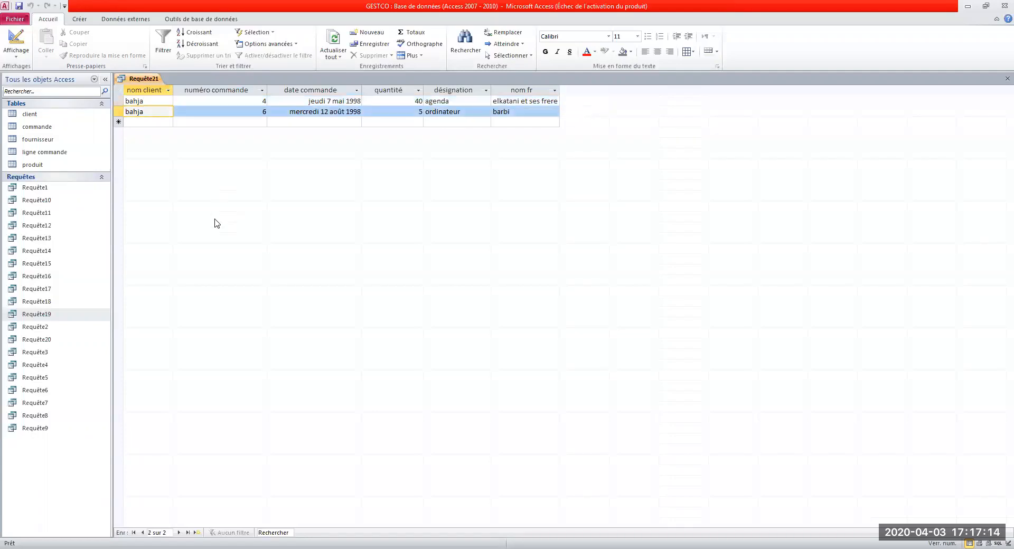
click(240, 112)
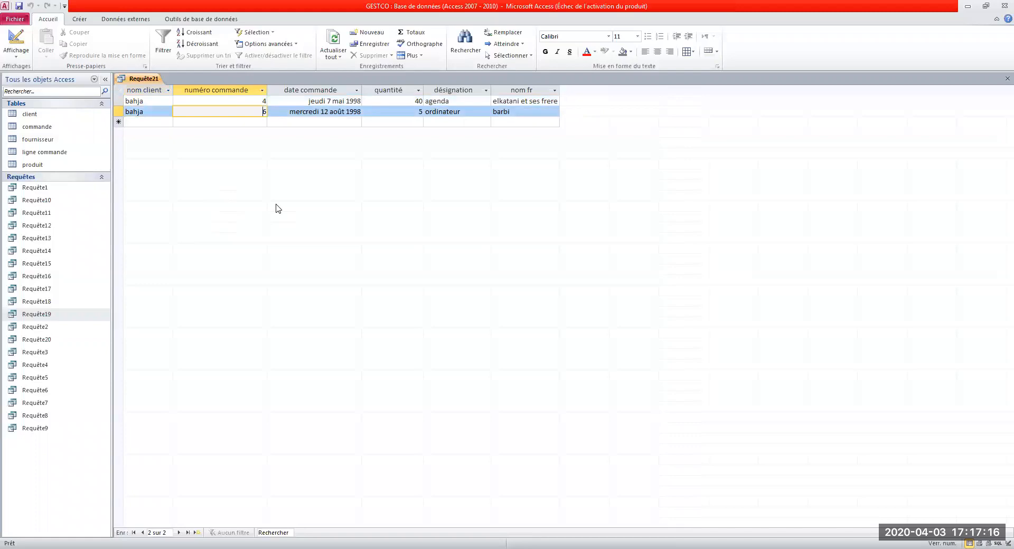
click(289, 112)
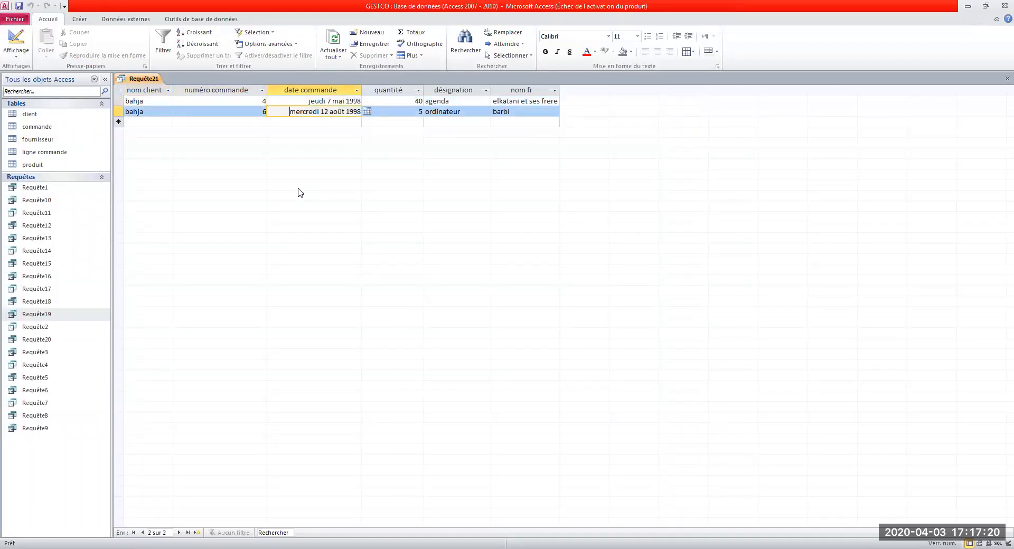
click(392, 113)
click(462, 111)
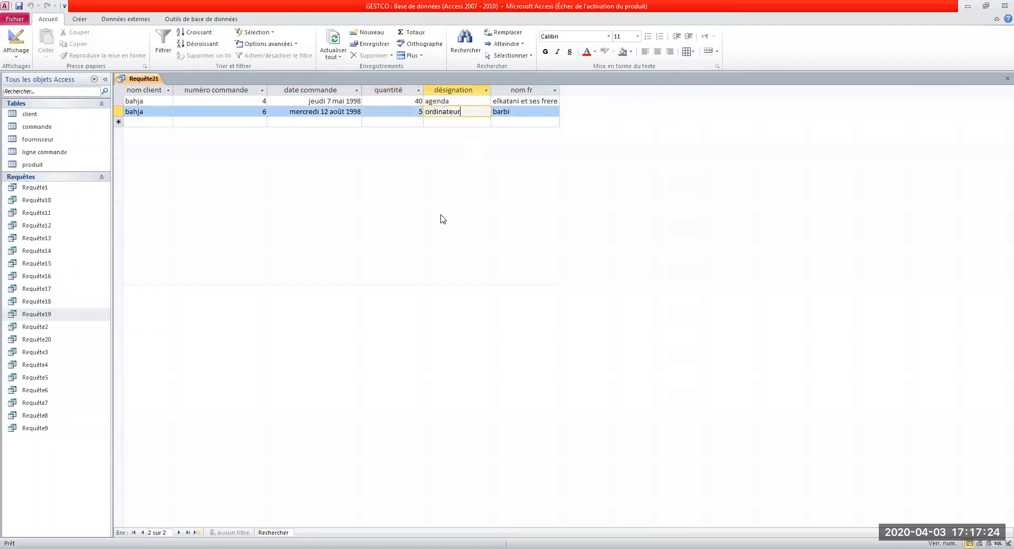
click(516, 112)
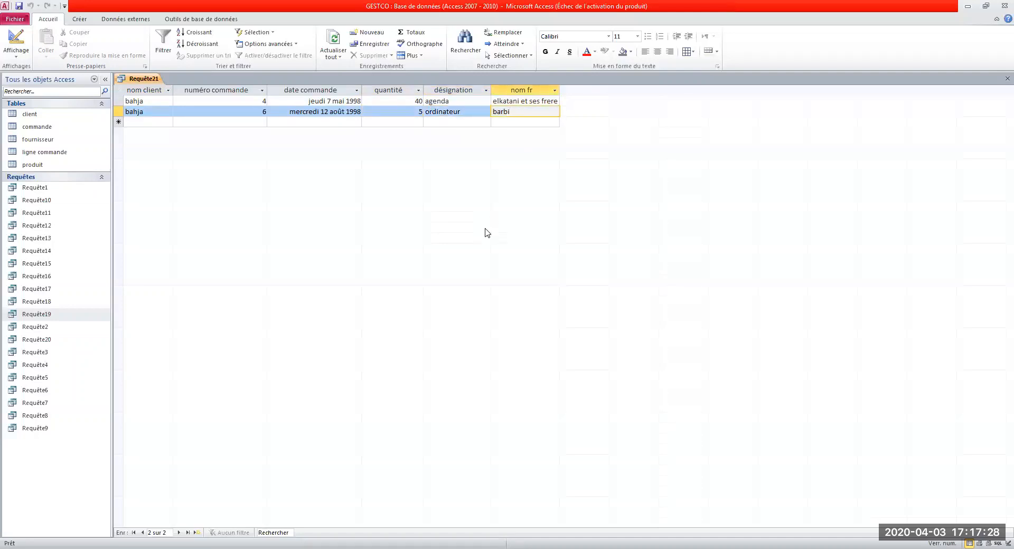